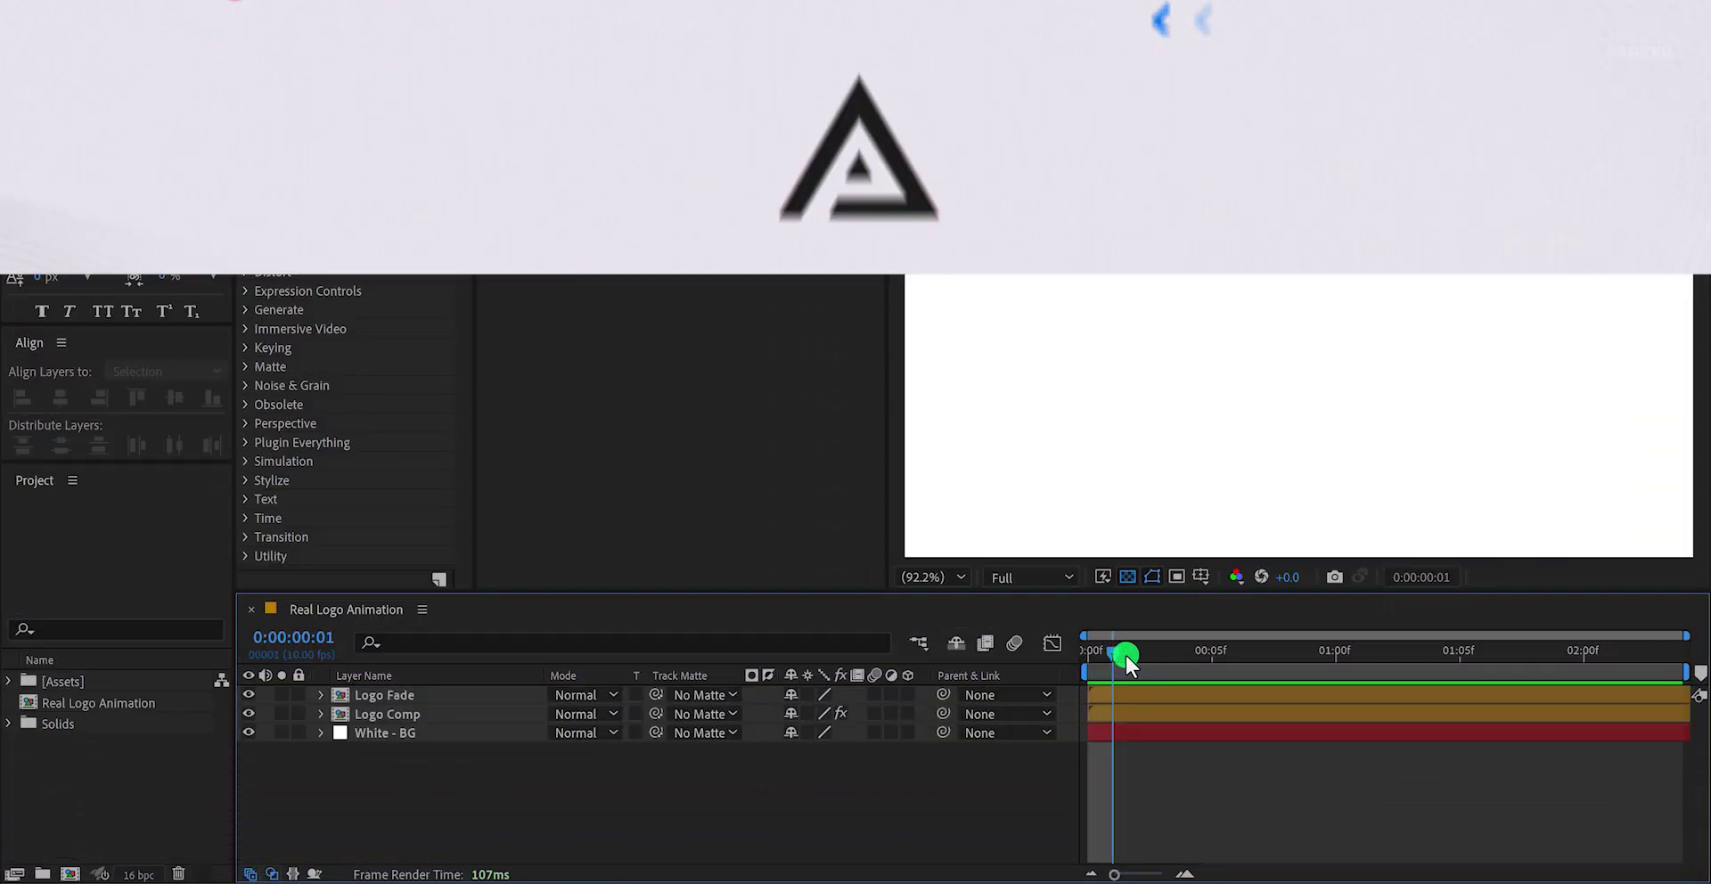
Step: Scrub the Real Logo Animation comp forward to about one second
{"action": "left_click_drag", "start_coordinate": [1126, 655], "coordinate": [1408, 661]}
Step: Expand the Logo Fade layer's Transform properties and scrub to watch the logo fade to white
{"action": "left_click", "coordinate": [205, 128]}
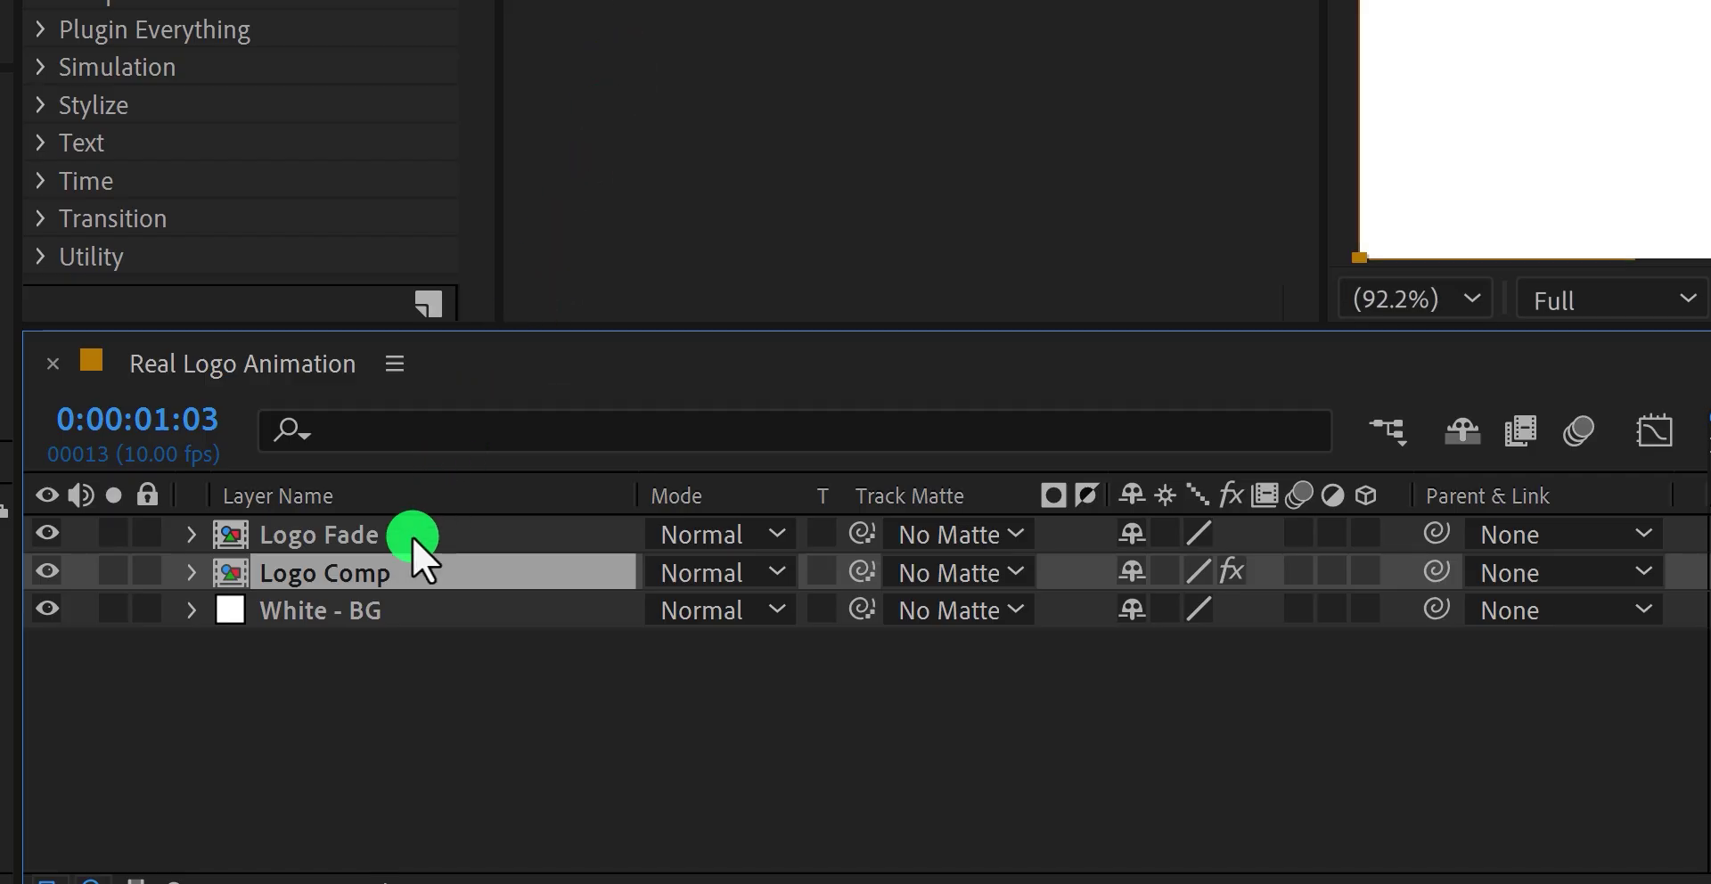
{"action": "left_click", "coordinate": [413, 537]}
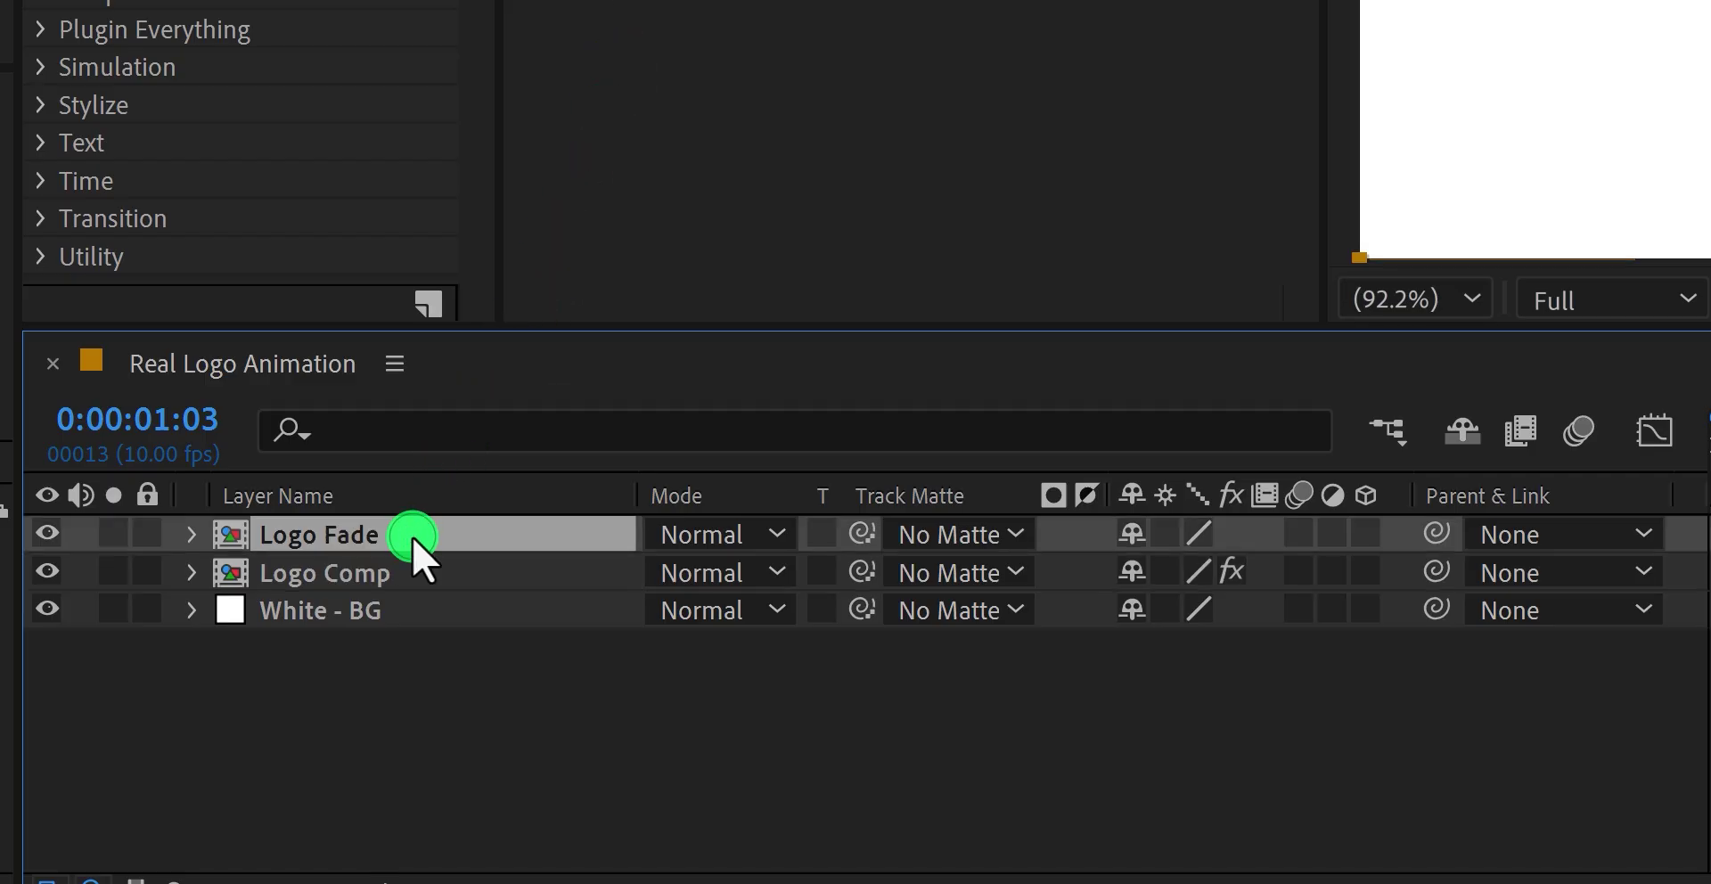
{"action": "left_click", "coordinate": [190, 540]}
{"action": "left_click", "coordinate": [207, 573]}
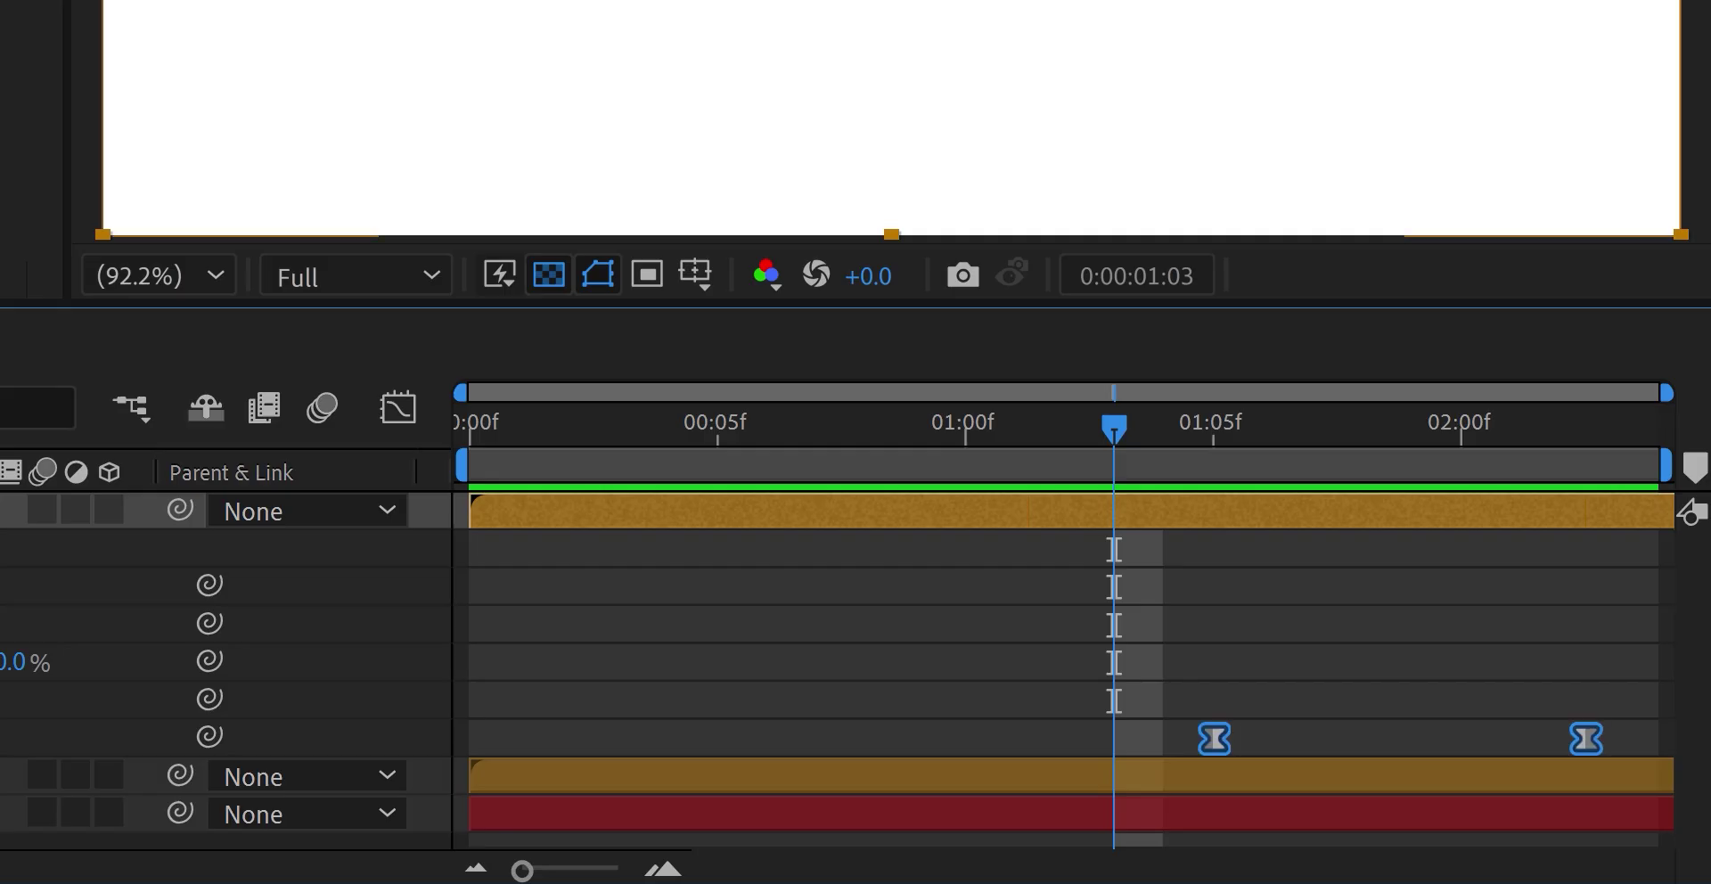
{"action": "left_click_drag", "start_coordinate": [1116, 419], "coordinate": [1253, 522]}
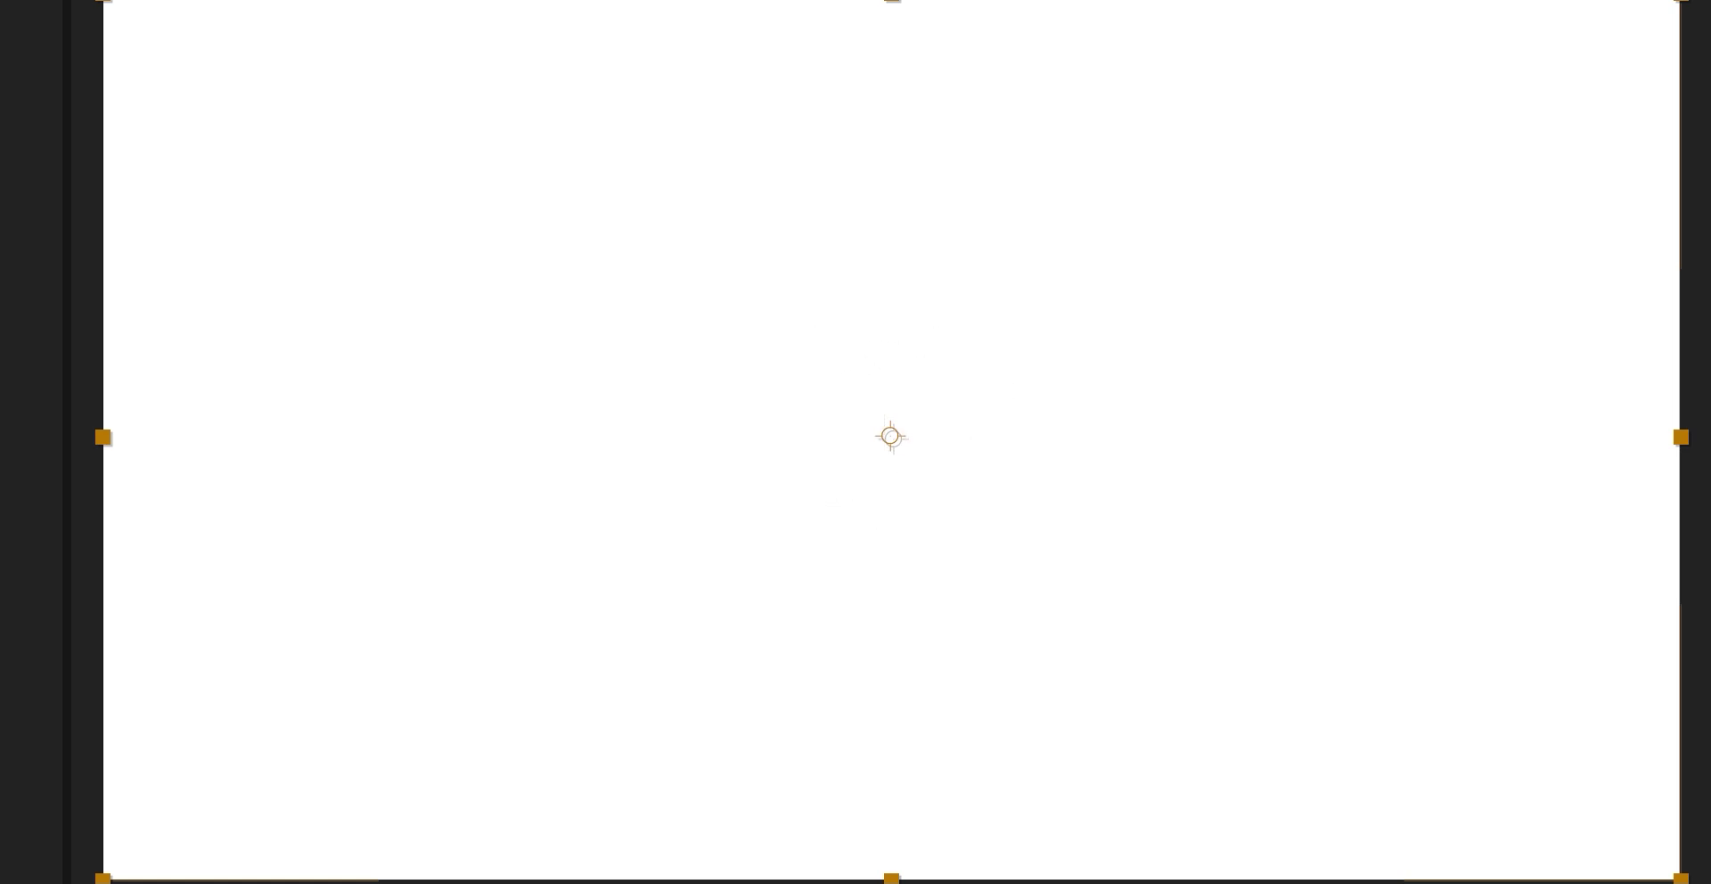
Step: Change the composition frame rate to 10 fps in Composition Settings
{"action": "key", "text": "ctrl+k"}
{"action": "left_click", "coordinate": [497, 279]}
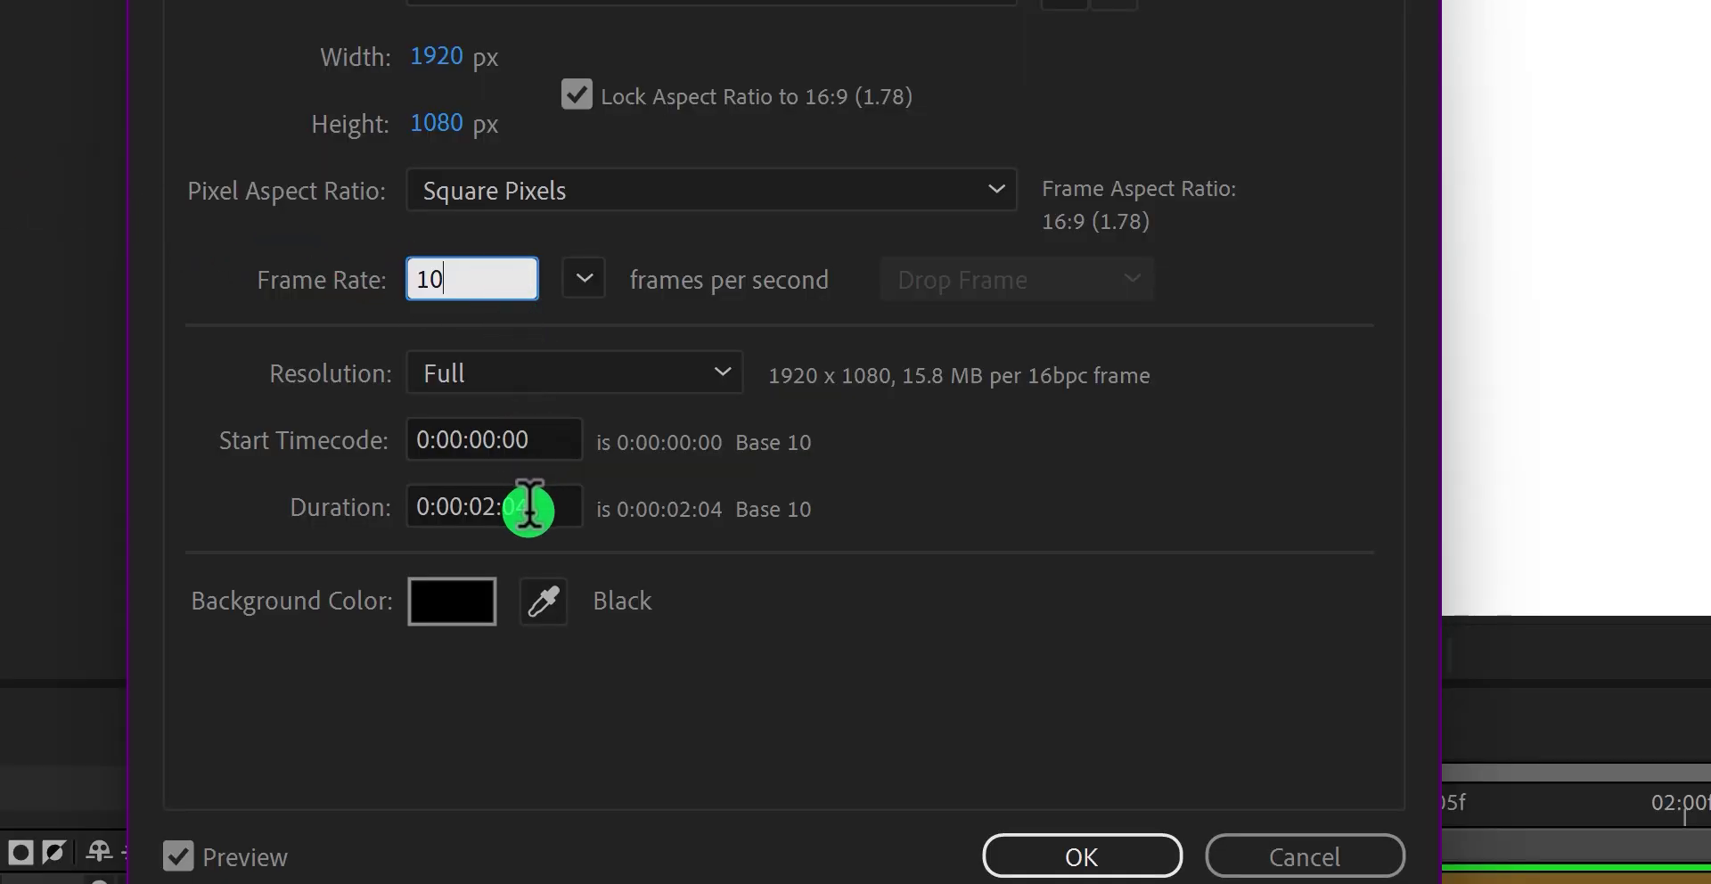
{"action": "left_click", "coordinate": [1033, 858]}
Step: Scrub the timeline to preview the WB logo appearing and filling in
{"action": "left_click_drag", "start_coordinate": [1082, 655], "coordinate": [1242, 671]}
{"action": "left_click_drag", "start_coordinate": [1354, 674], "coordinate": [1666, 668]}
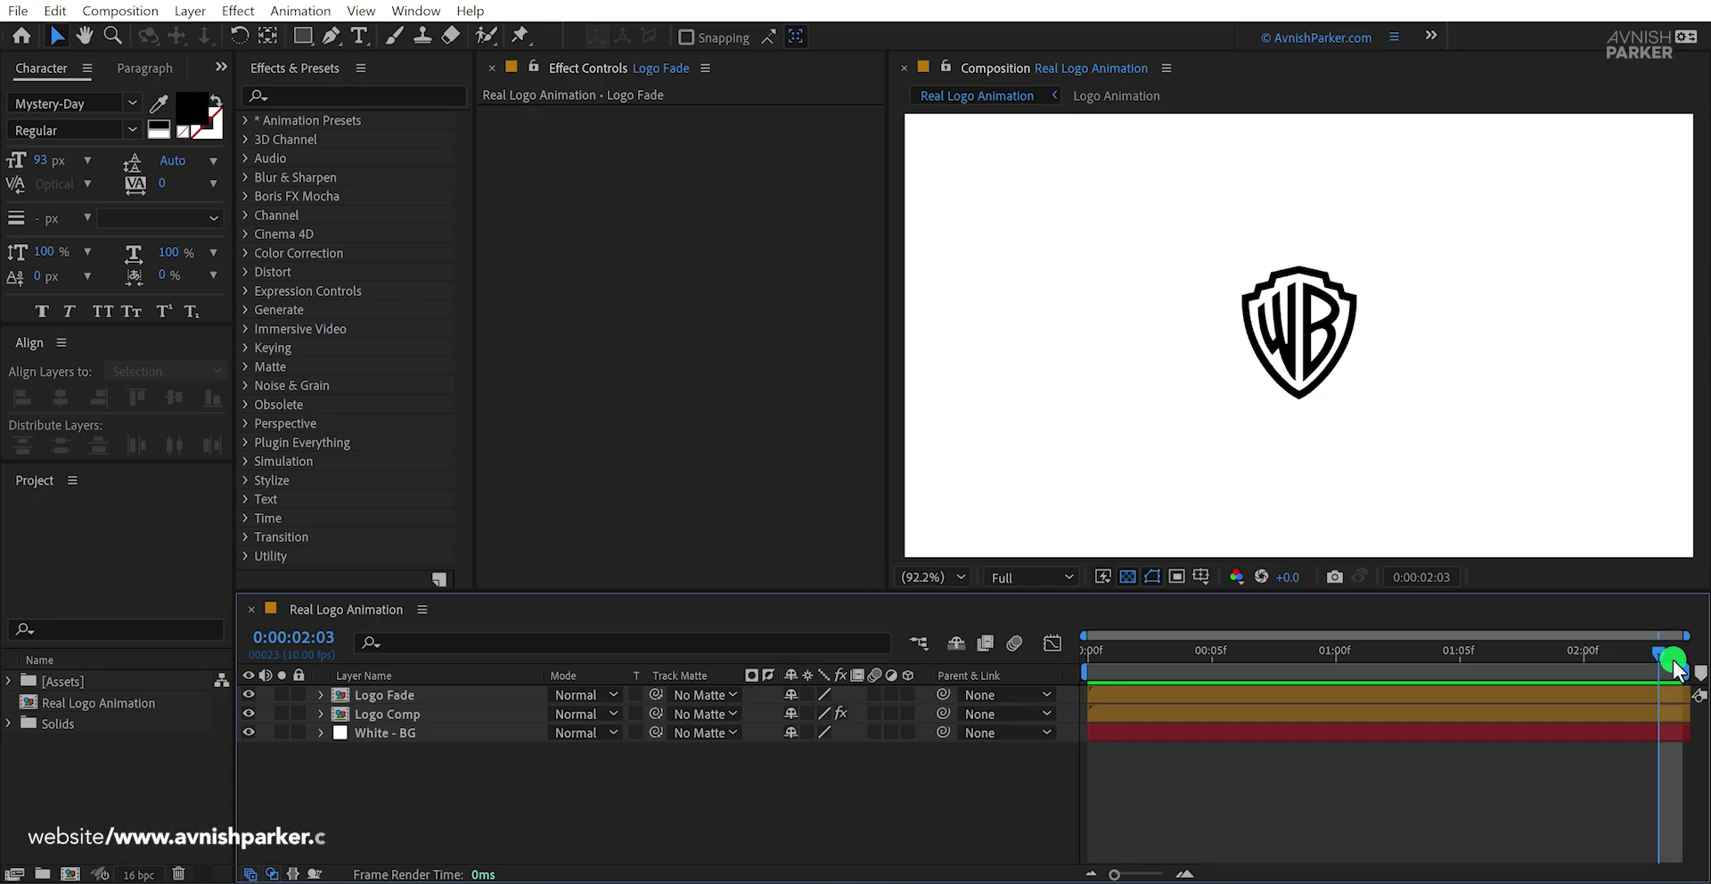
{"action": "left_click_drag", "start_coordinate": [1128, 661], "coordinate": [1095, 653]}
{"action": "left_click_drag", "start_coordinate": [1249, 654], "coordinate": [1531, 665]}
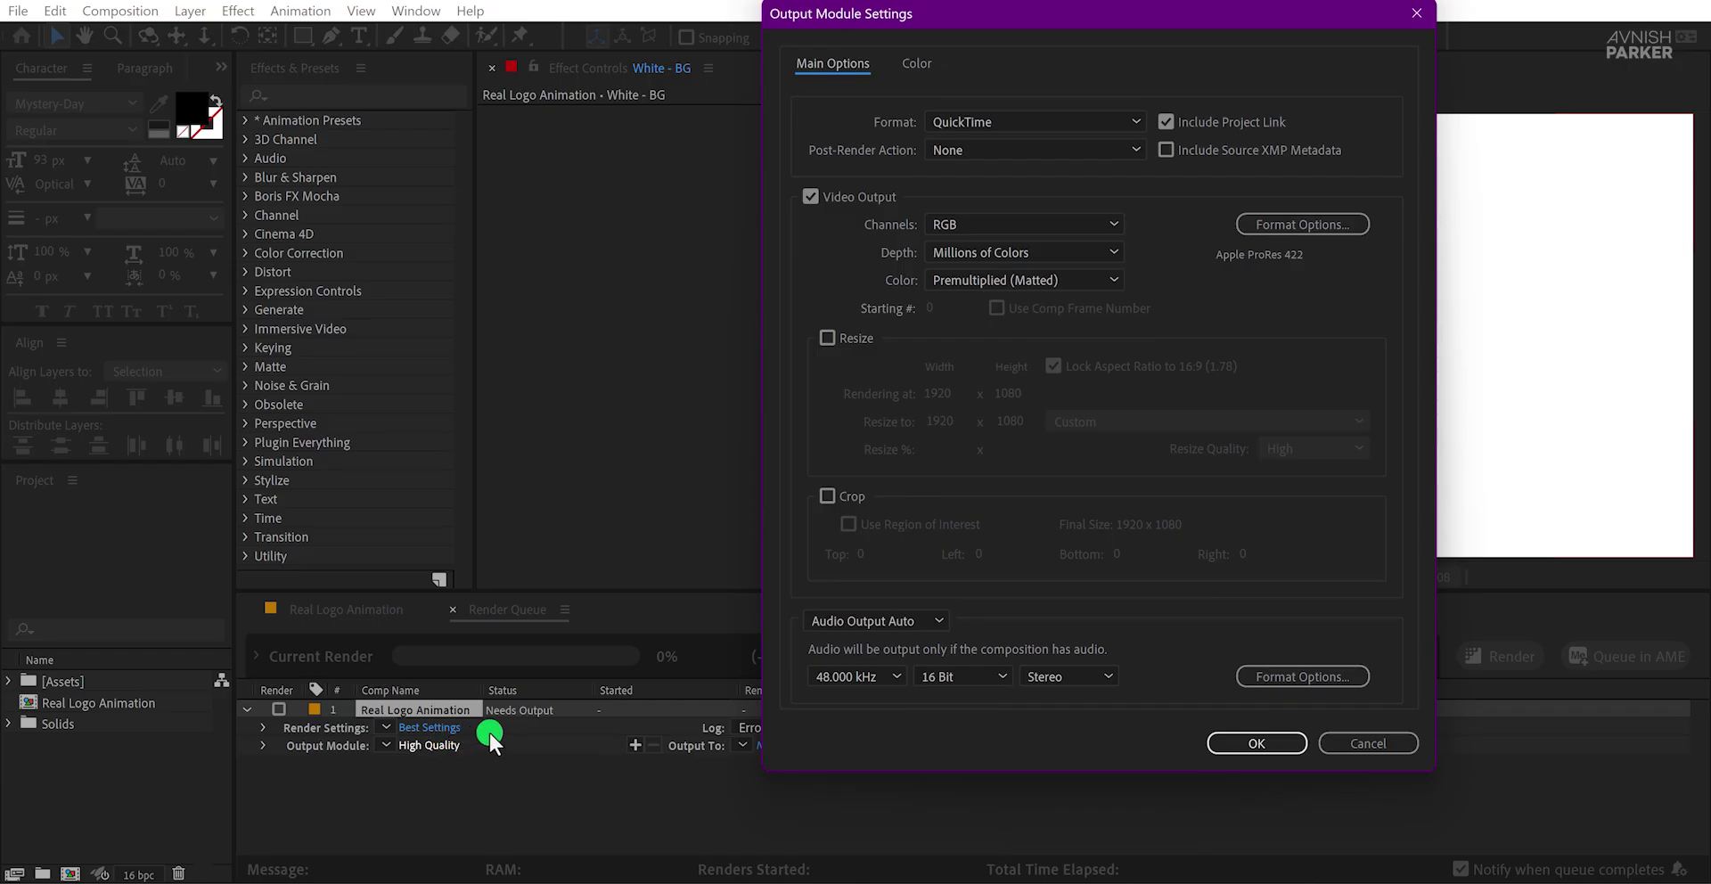
Step: Set the render output format to PNG Sequence
{"action": "left_click", "coordinate": [989, 120]}
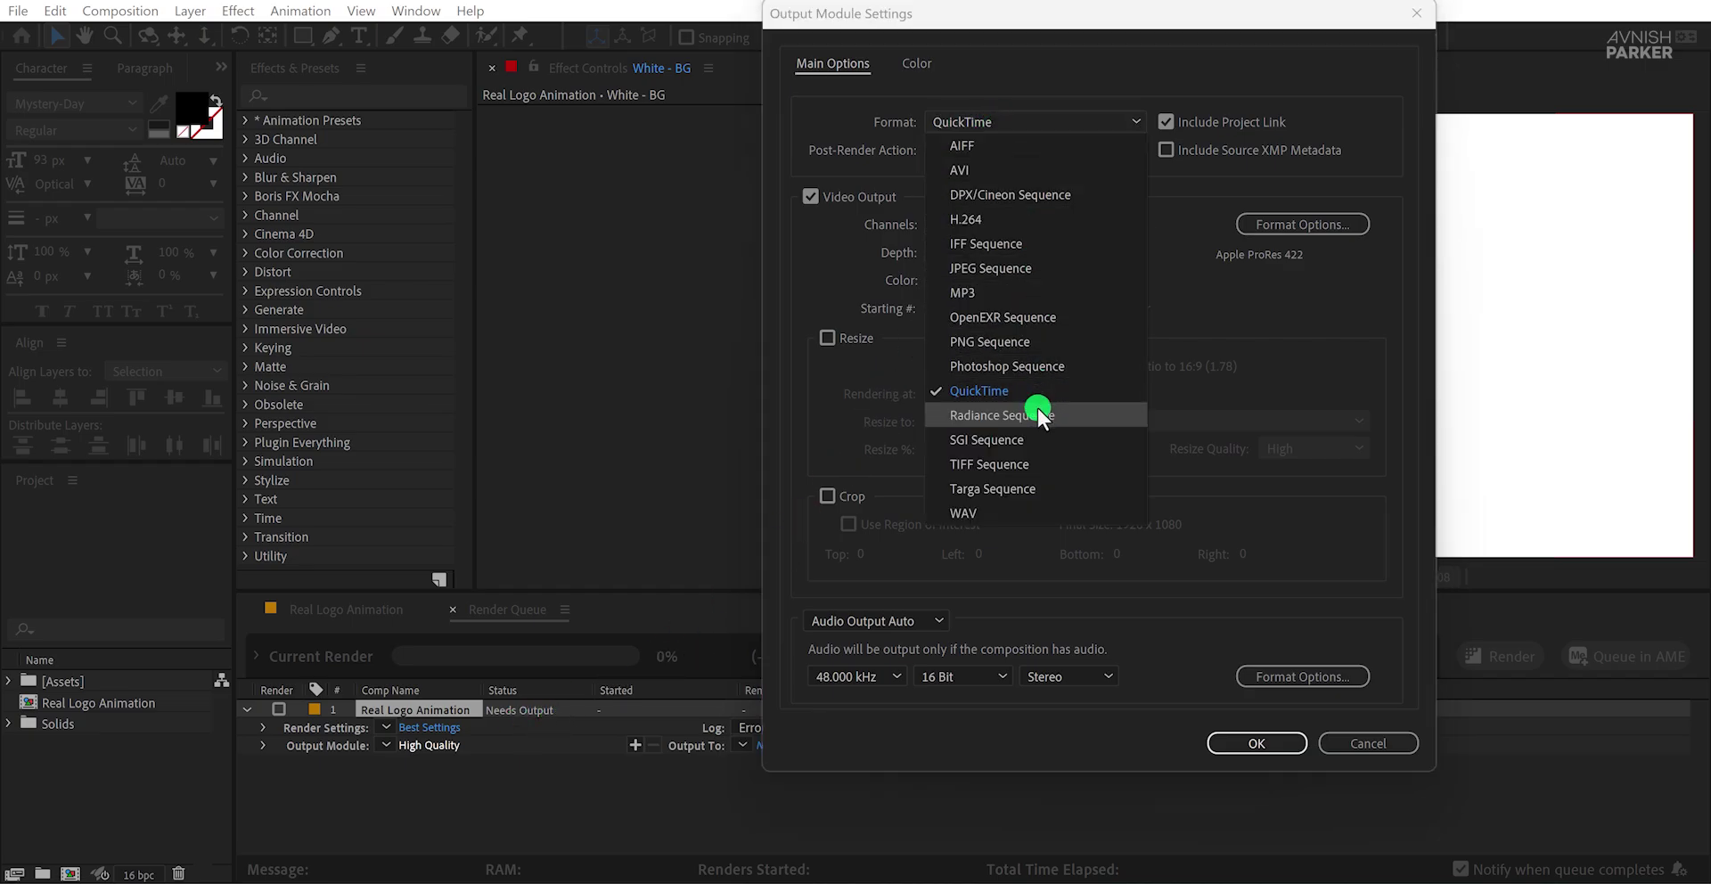
{"action": "left_click", "coordinate": [1041, 343]}
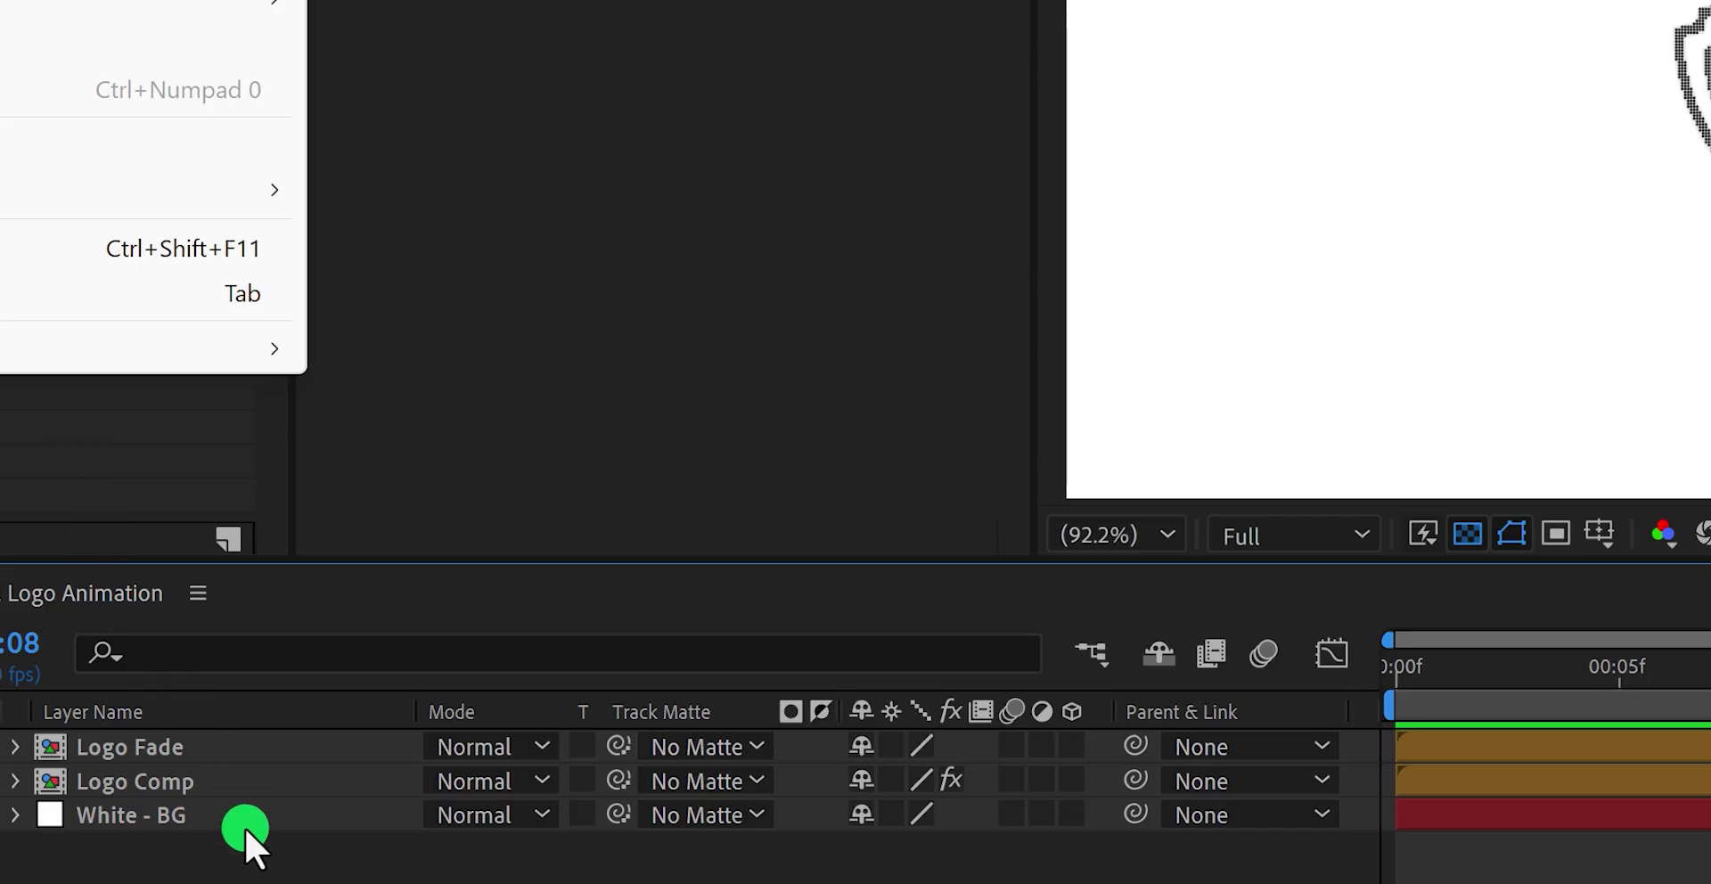
Step: Add a Stroke layer style to the White - BG layer
{"action": "left_click", "coordinate": [231, 818]}
{"action": "right_click", "coordinate": [228, 818]}
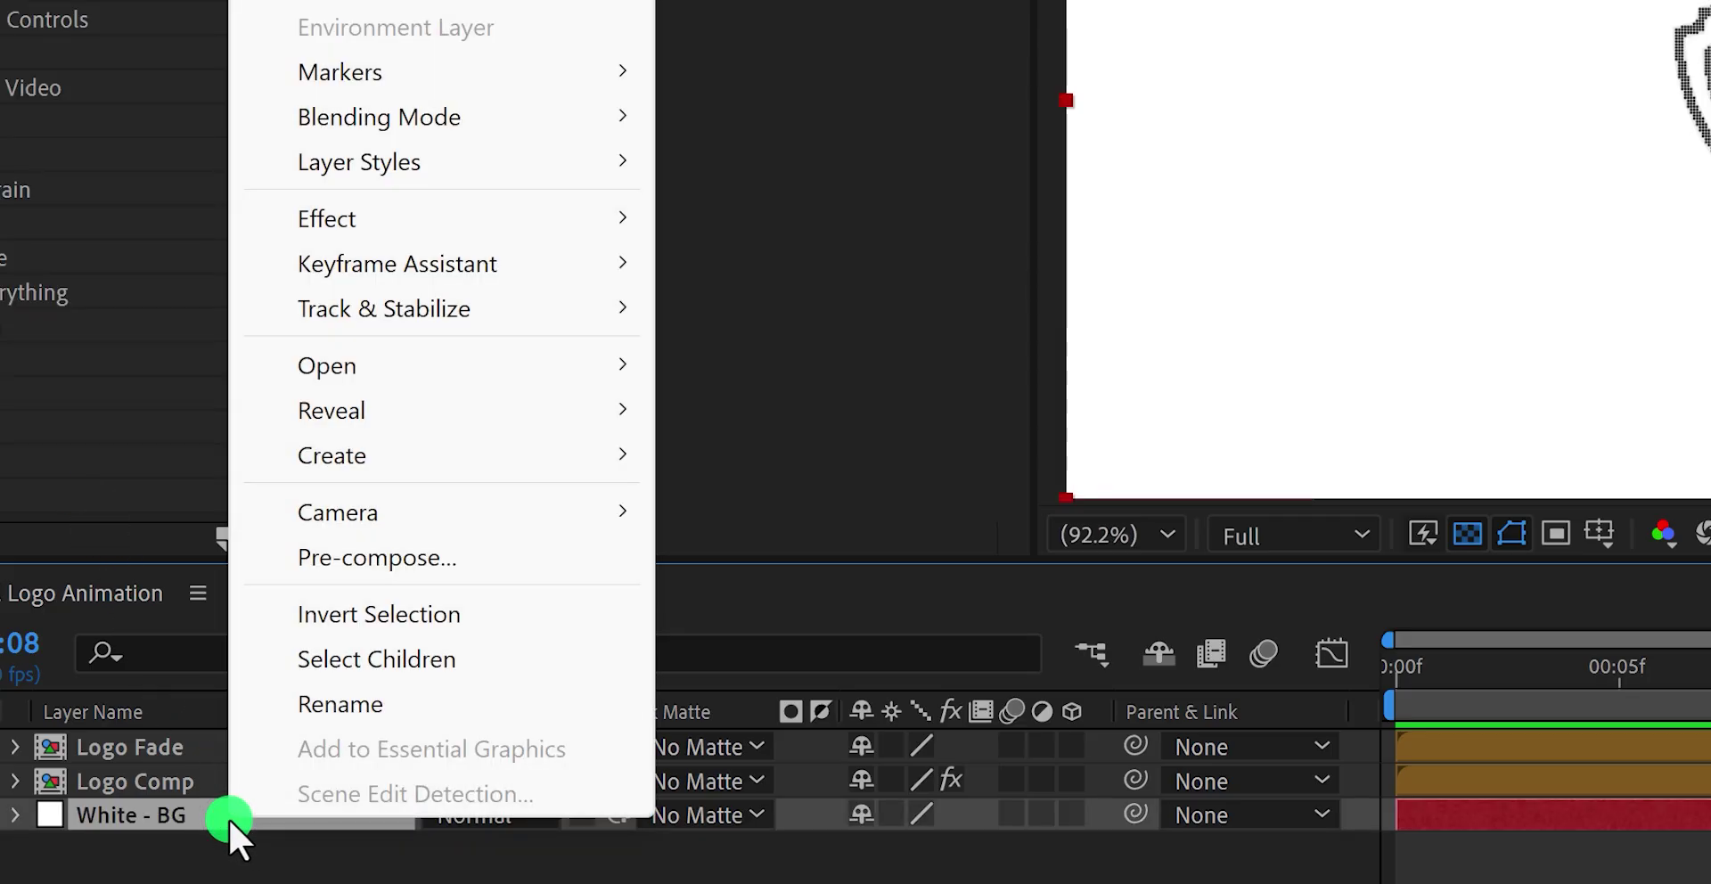
{"action": "mouse_move", "coordinate": [602, 167]}
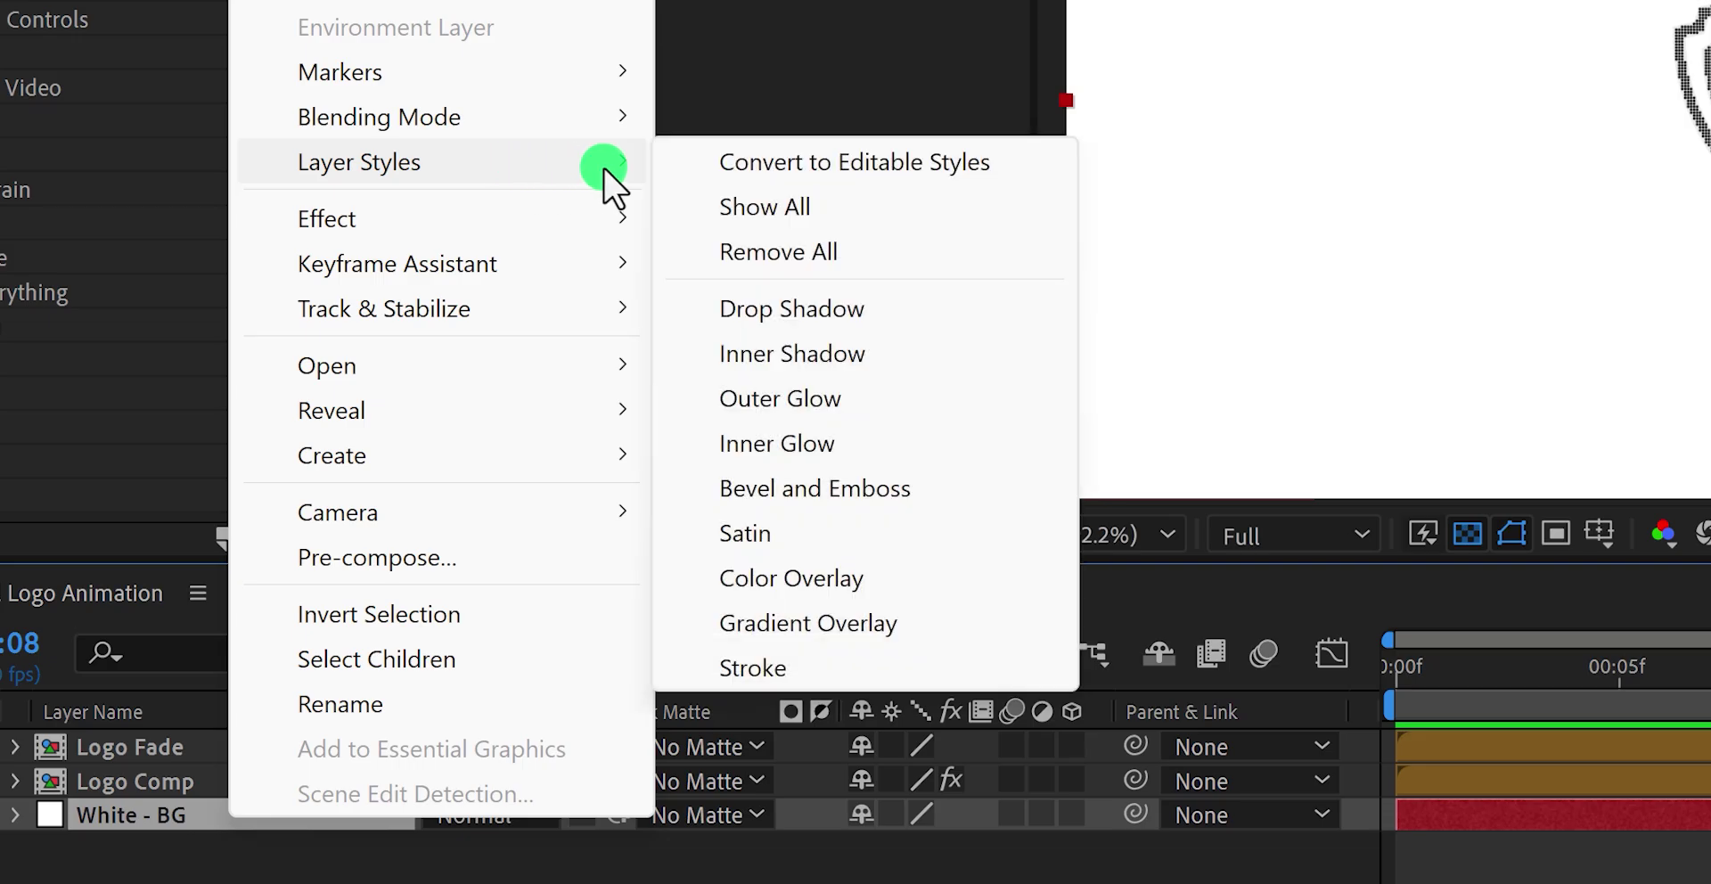
{"action": "left_click", "coordinate": [848, 660]}
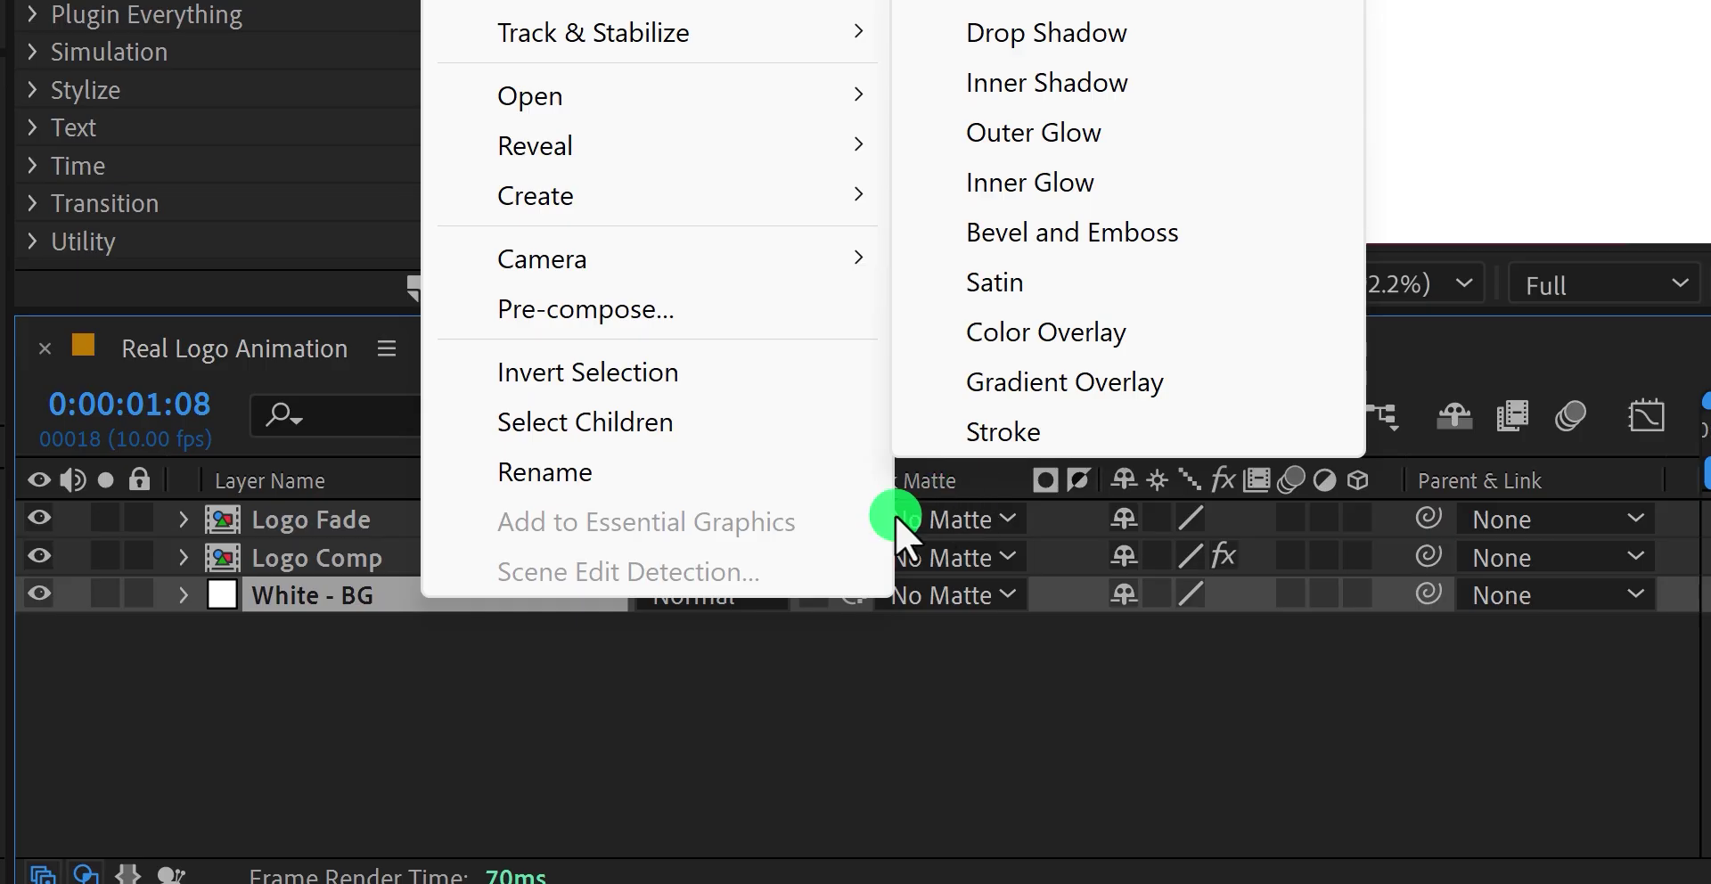
Step: Expand the Stroke style settings and move the stroke to the inside of the edge
{"action": "left_click", "coordinate": [16, 814]}
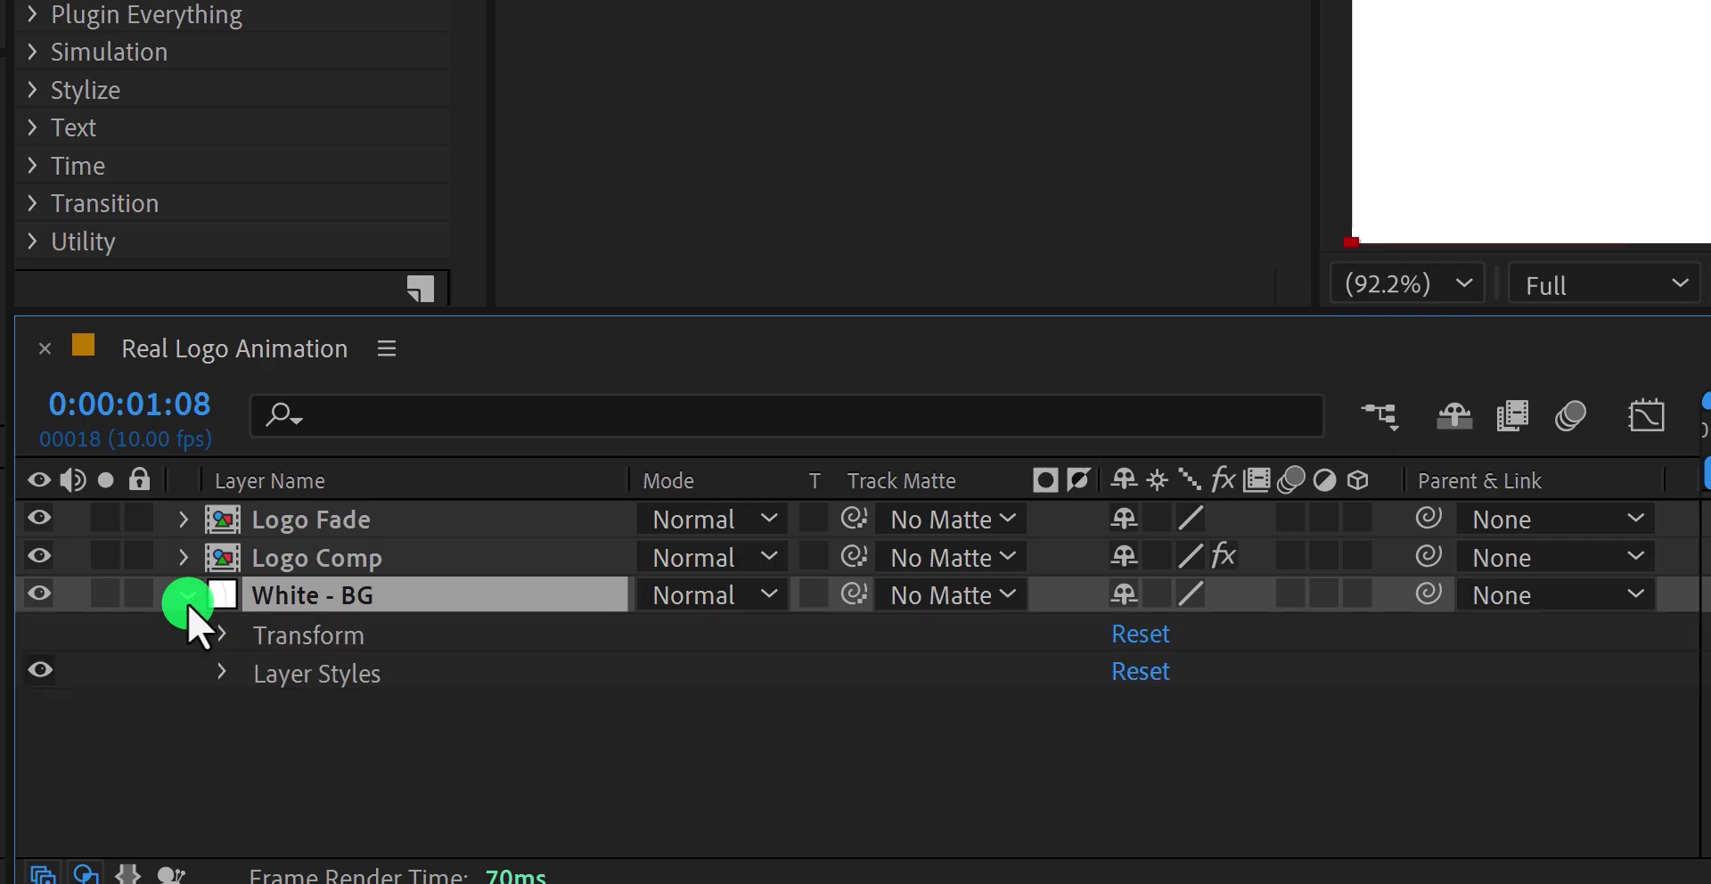
{"action": "left_click", "coordinate": [222, 675]}
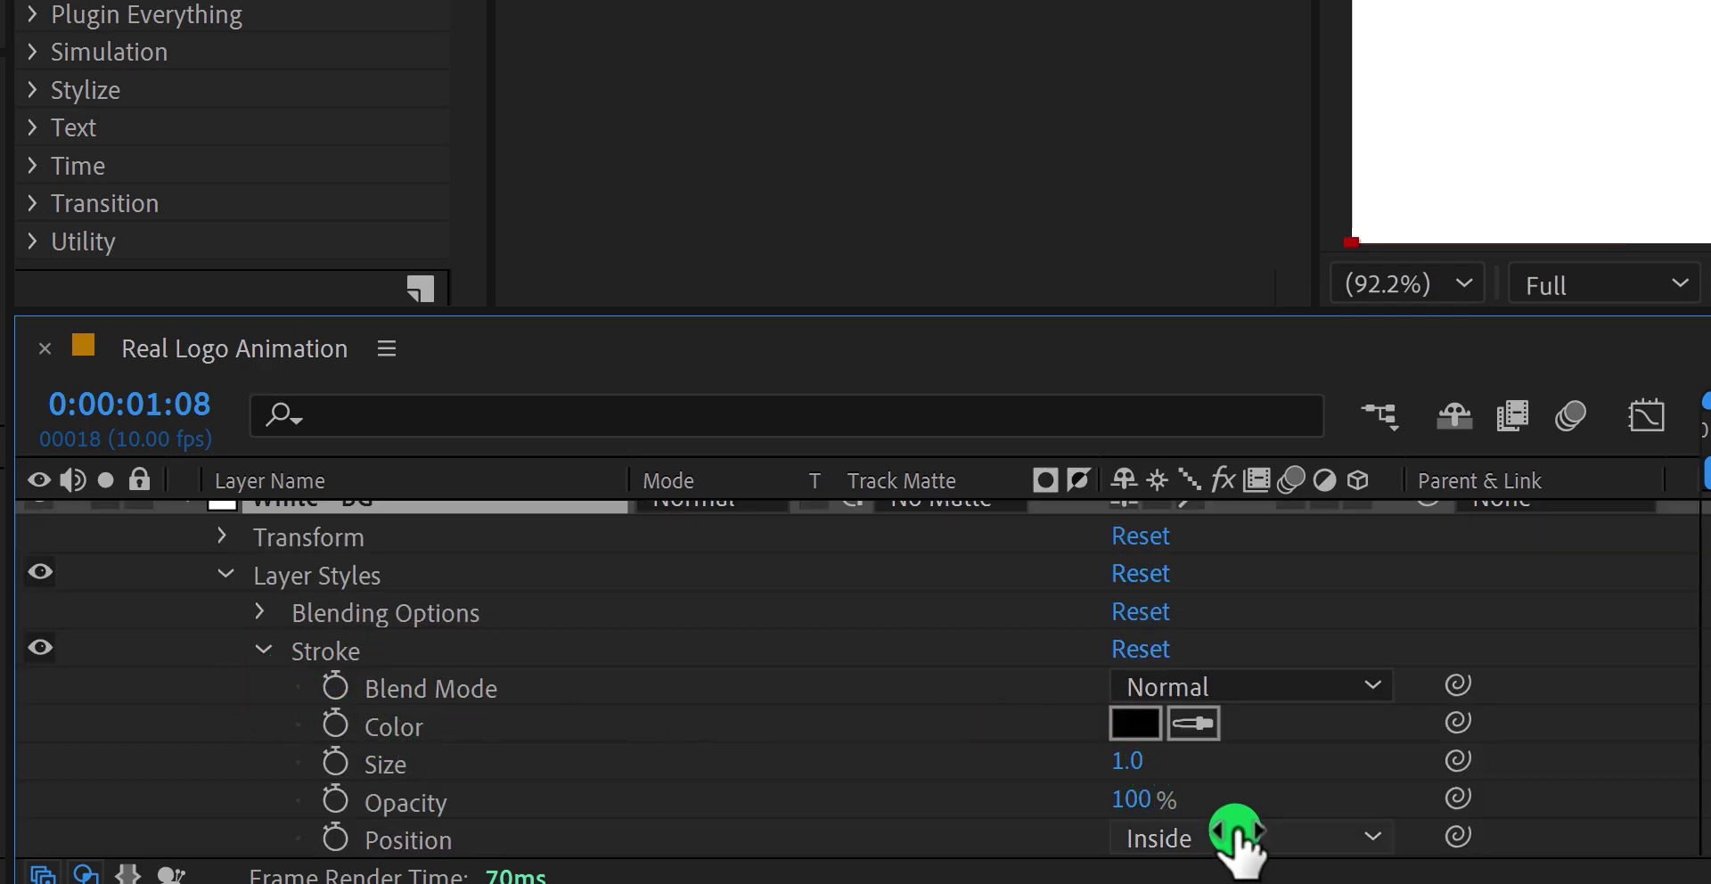
{"action": "left_click", "coordinate": [1238, 838]}
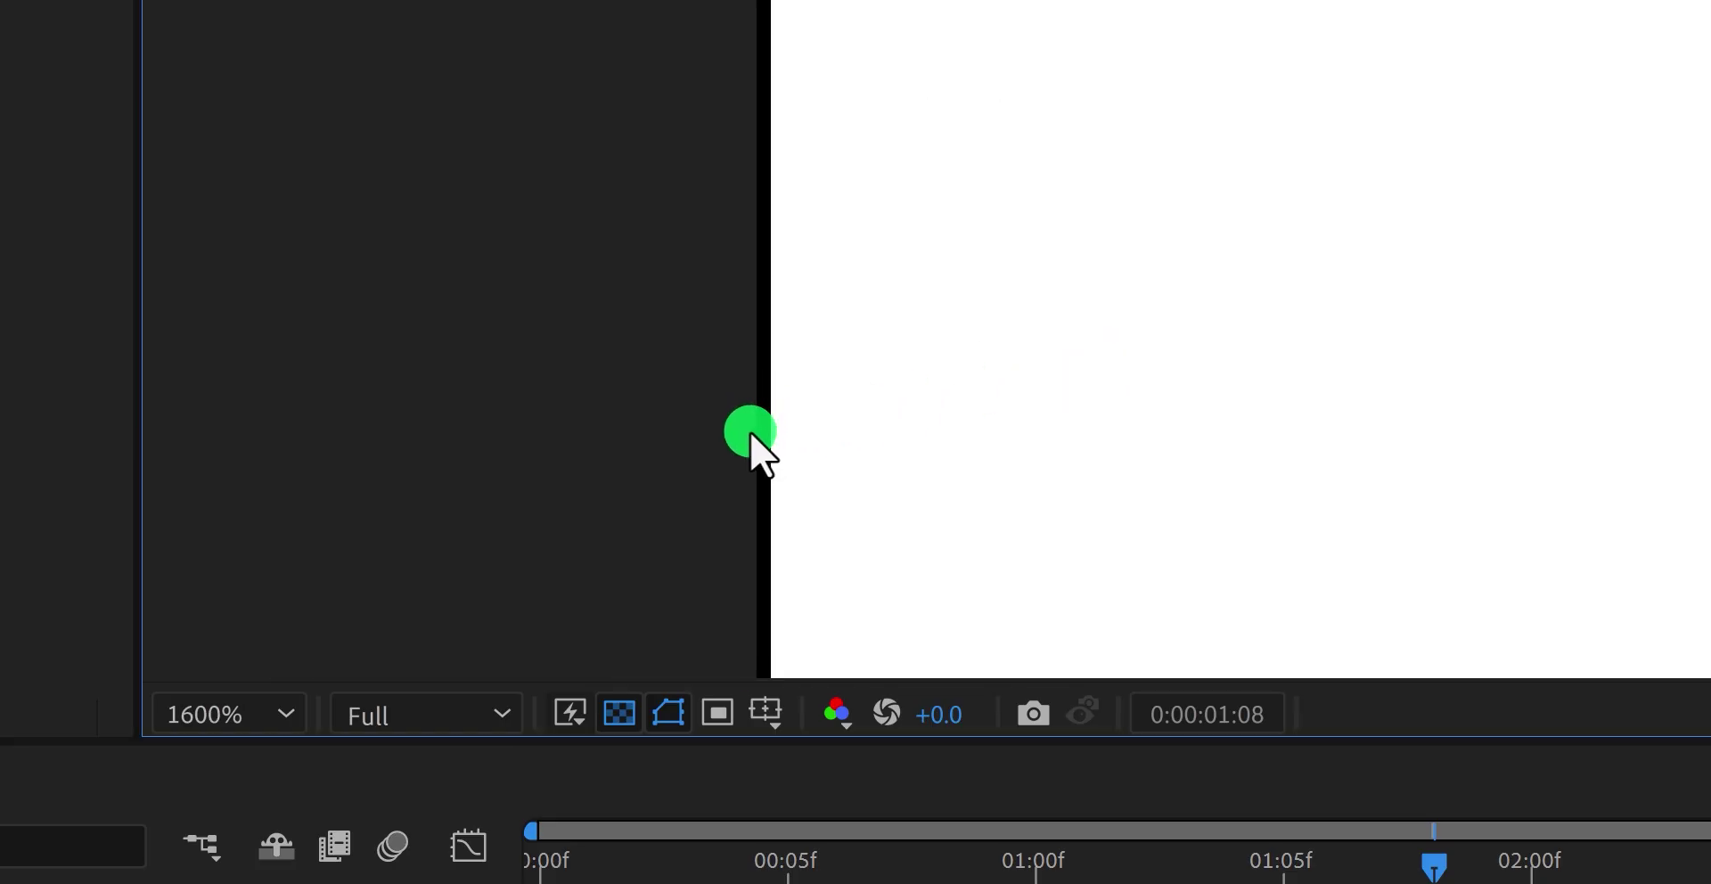
{"action": "left_click", "coordinate": [245, 728]}
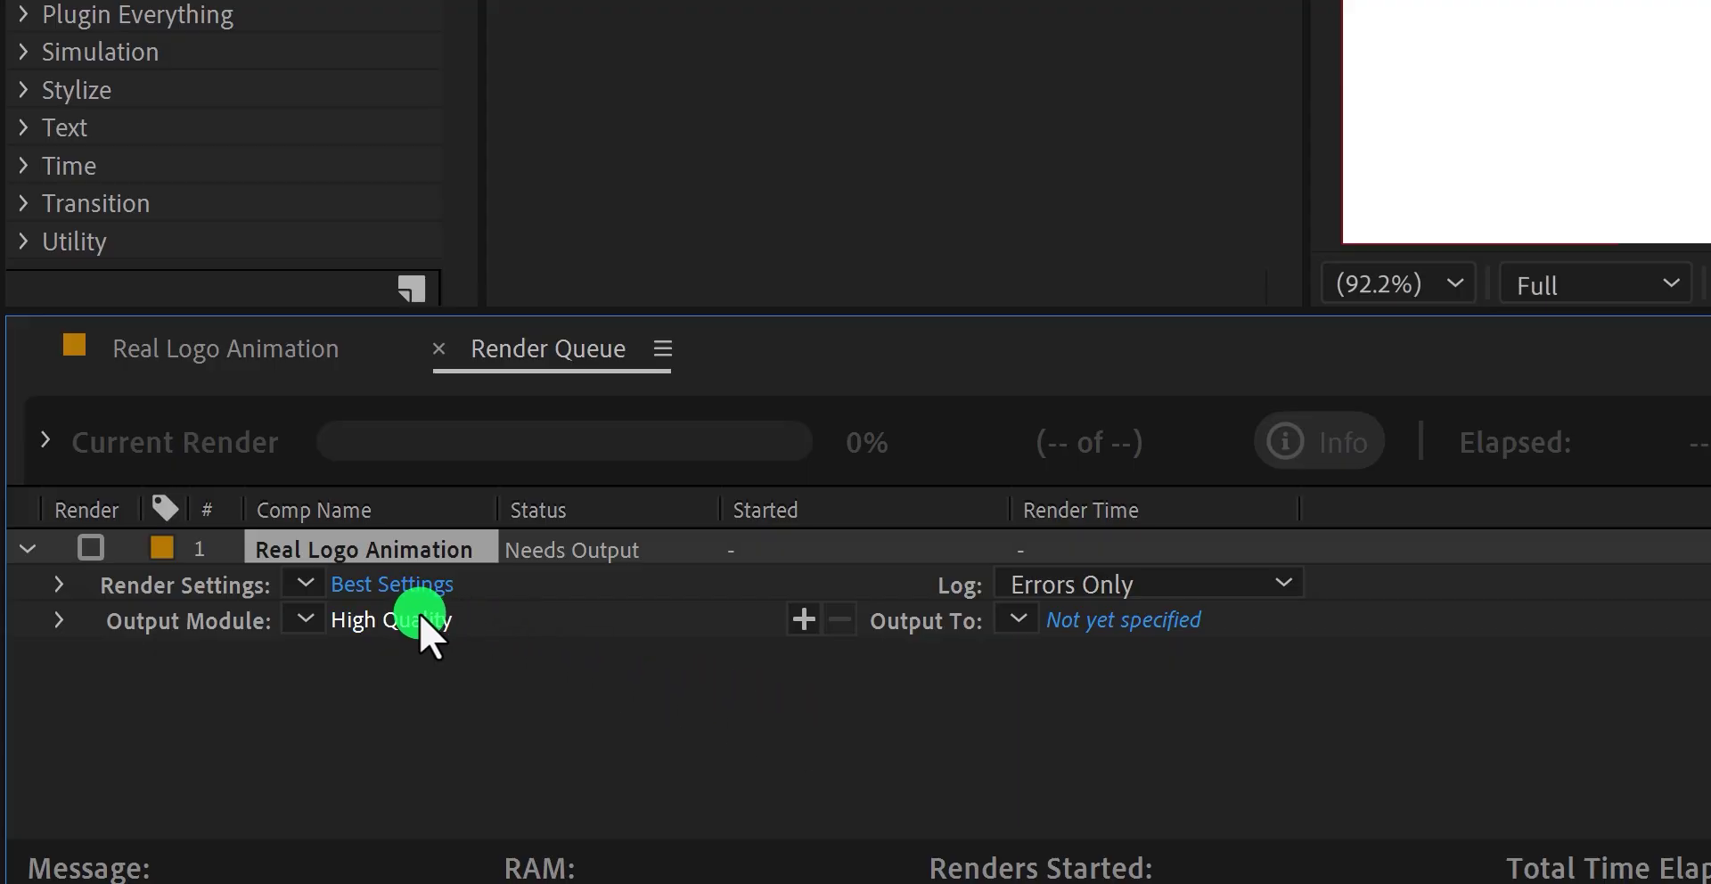
Step: Set the output module to PNG Sequence with an alpha channel included
{"action": "left_click", "coordinate": [417, 618]}
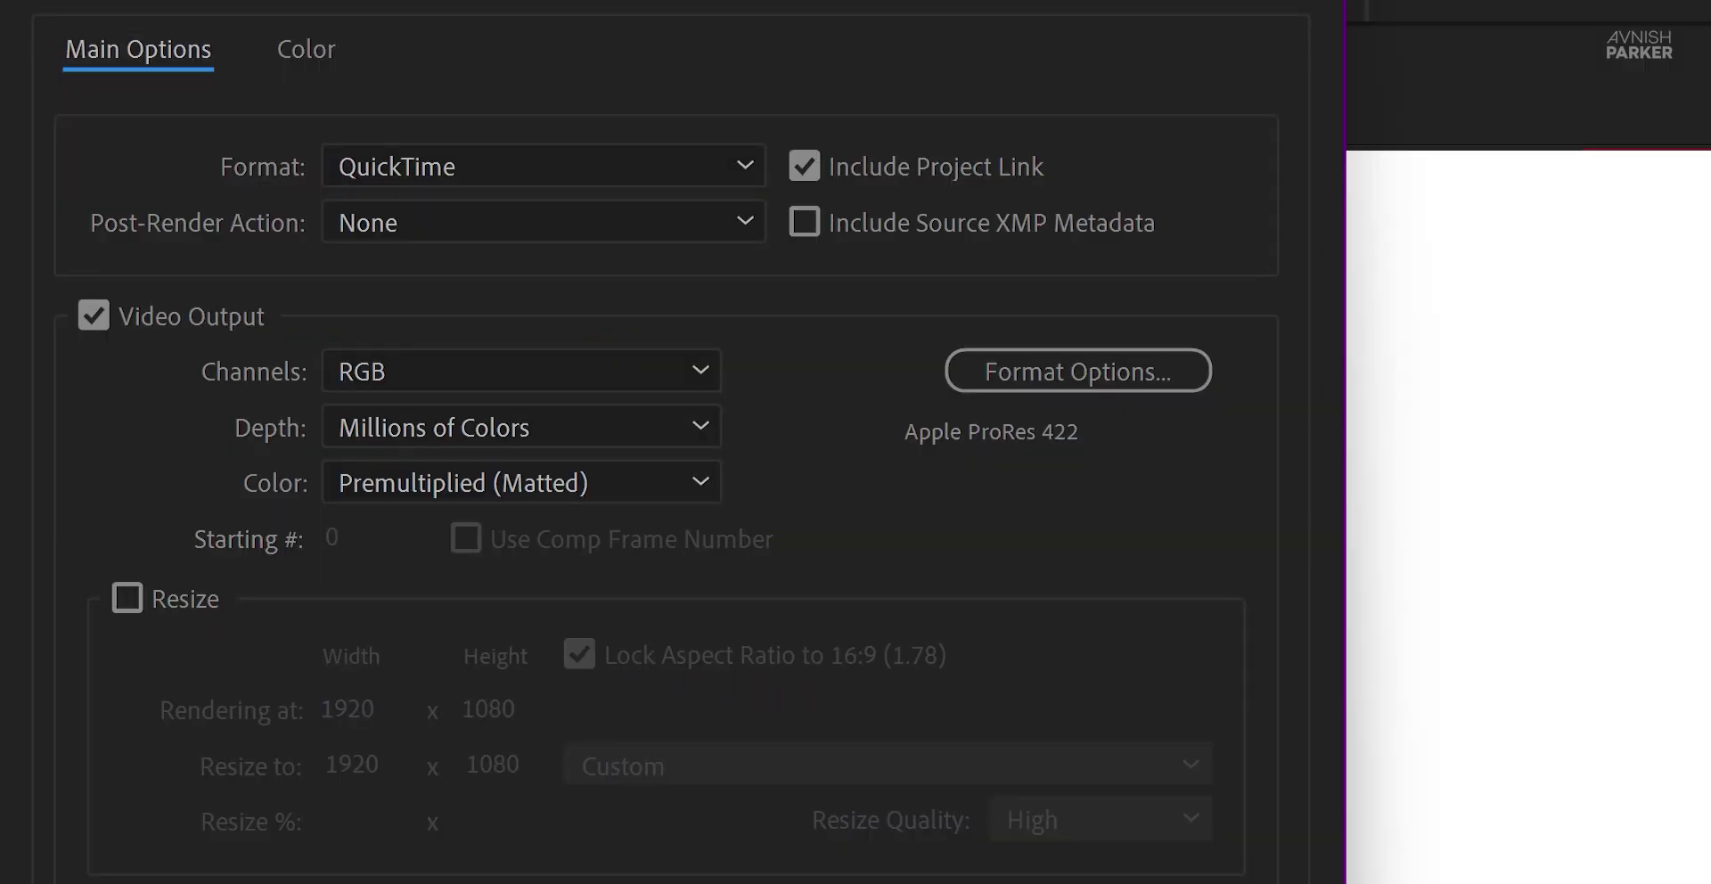
{"action": "left_click", "coordinate": [452, 162]}
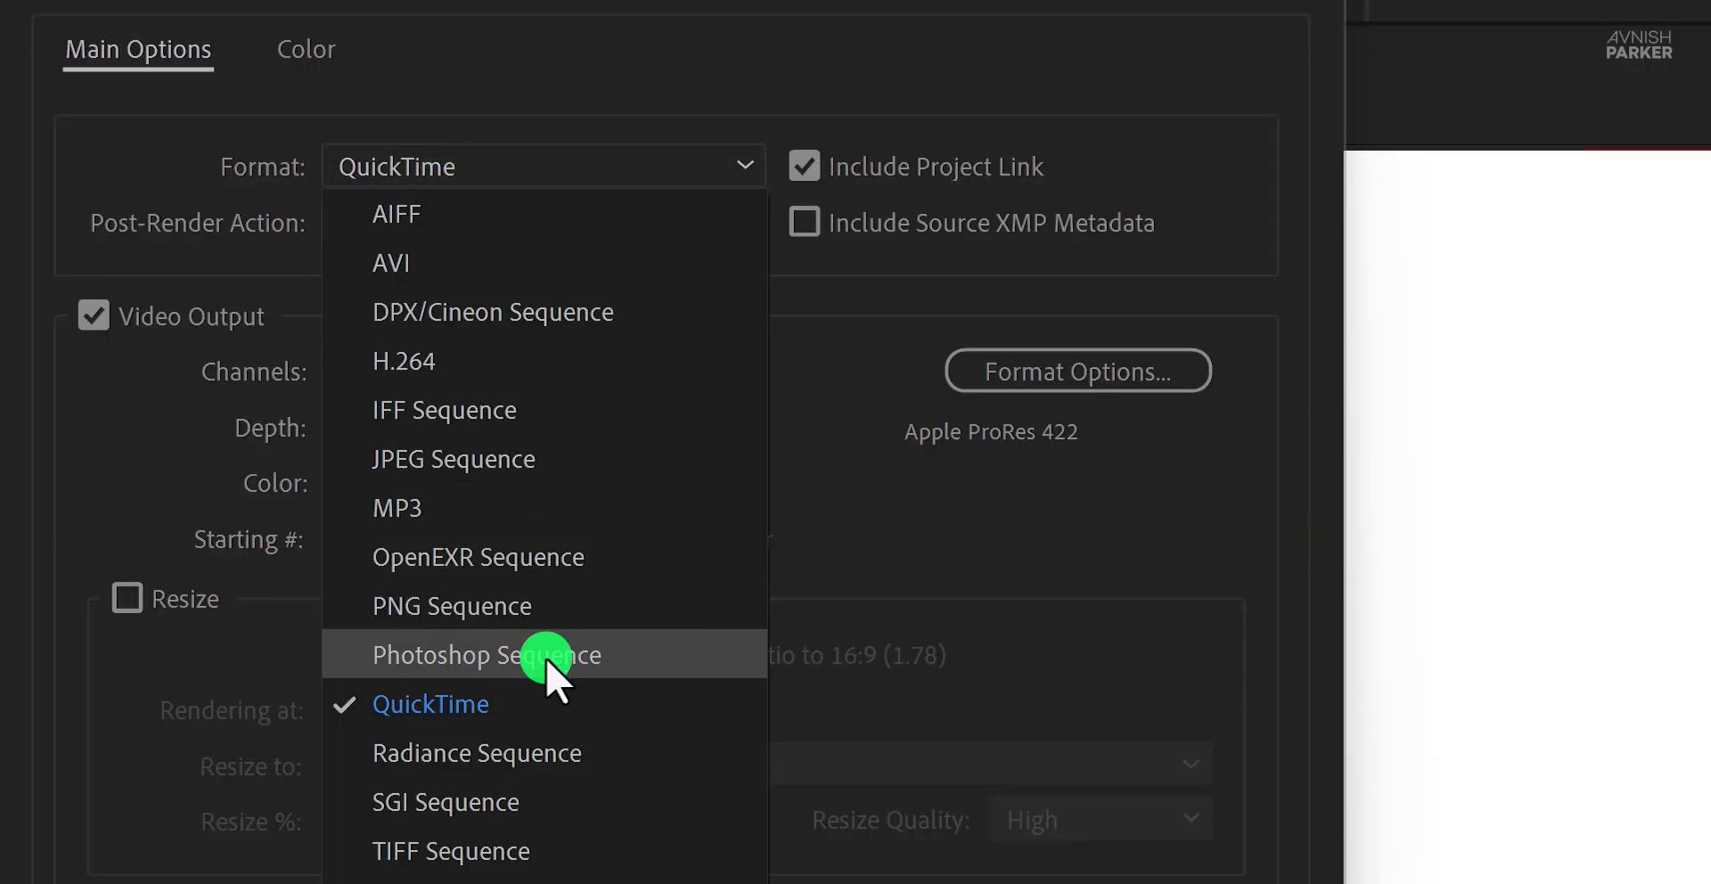
{"action": "left_click", "coordinate": [558, 613]}
{"action": "left_click", "coordinate": [574, 382]}
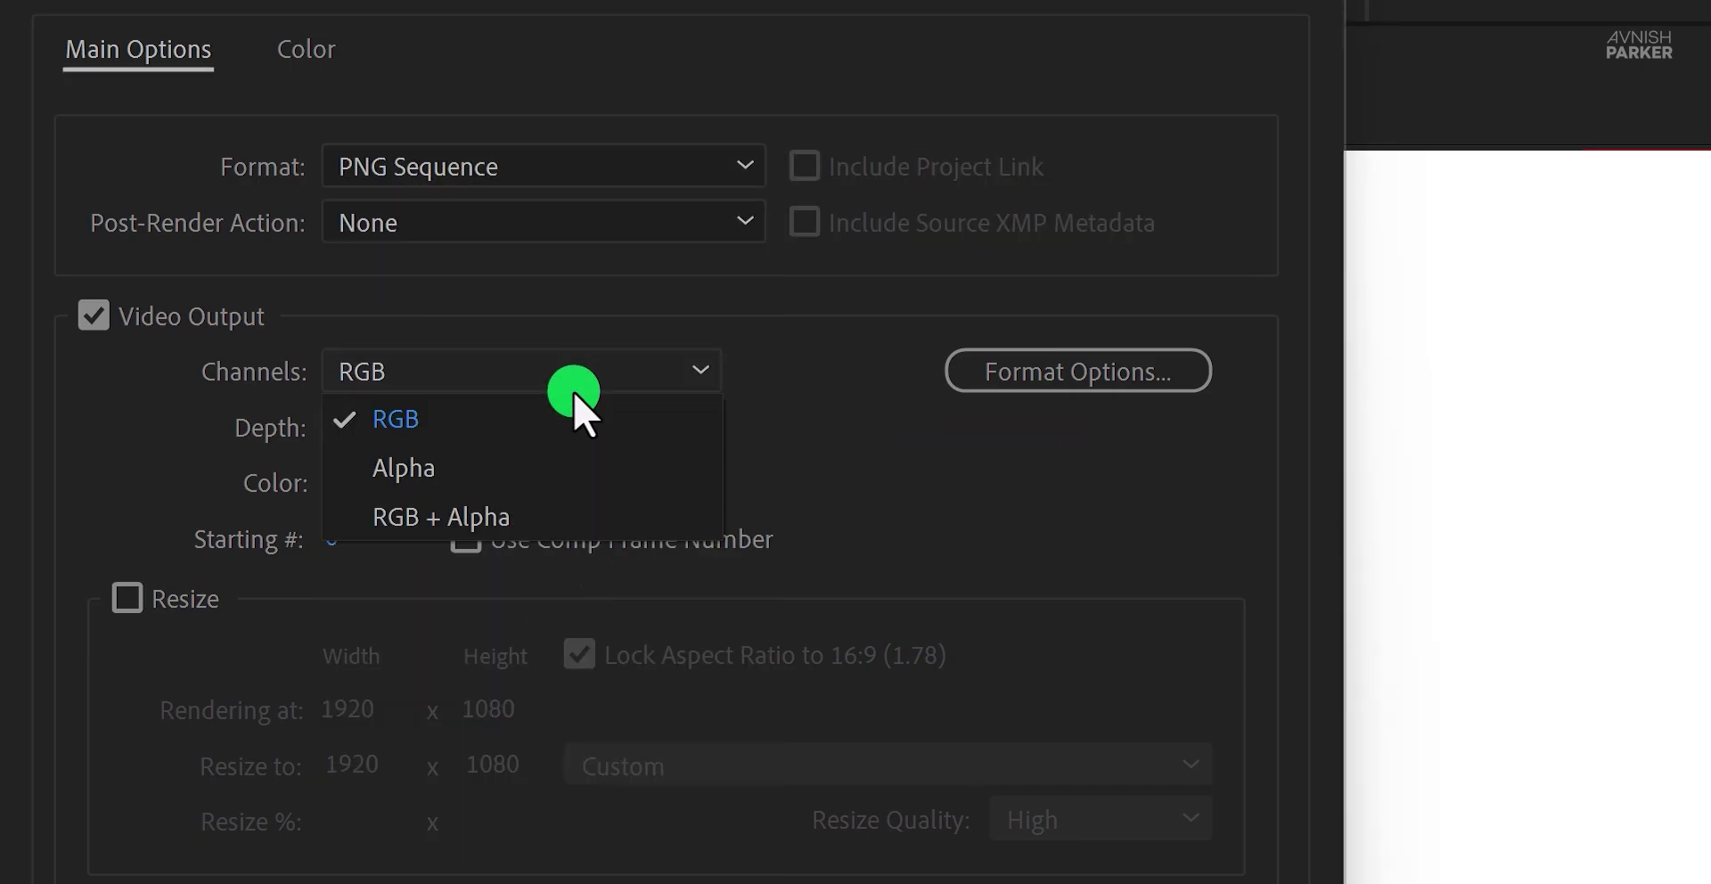
{"action": "left_click", "coordinate": [565, 514]}
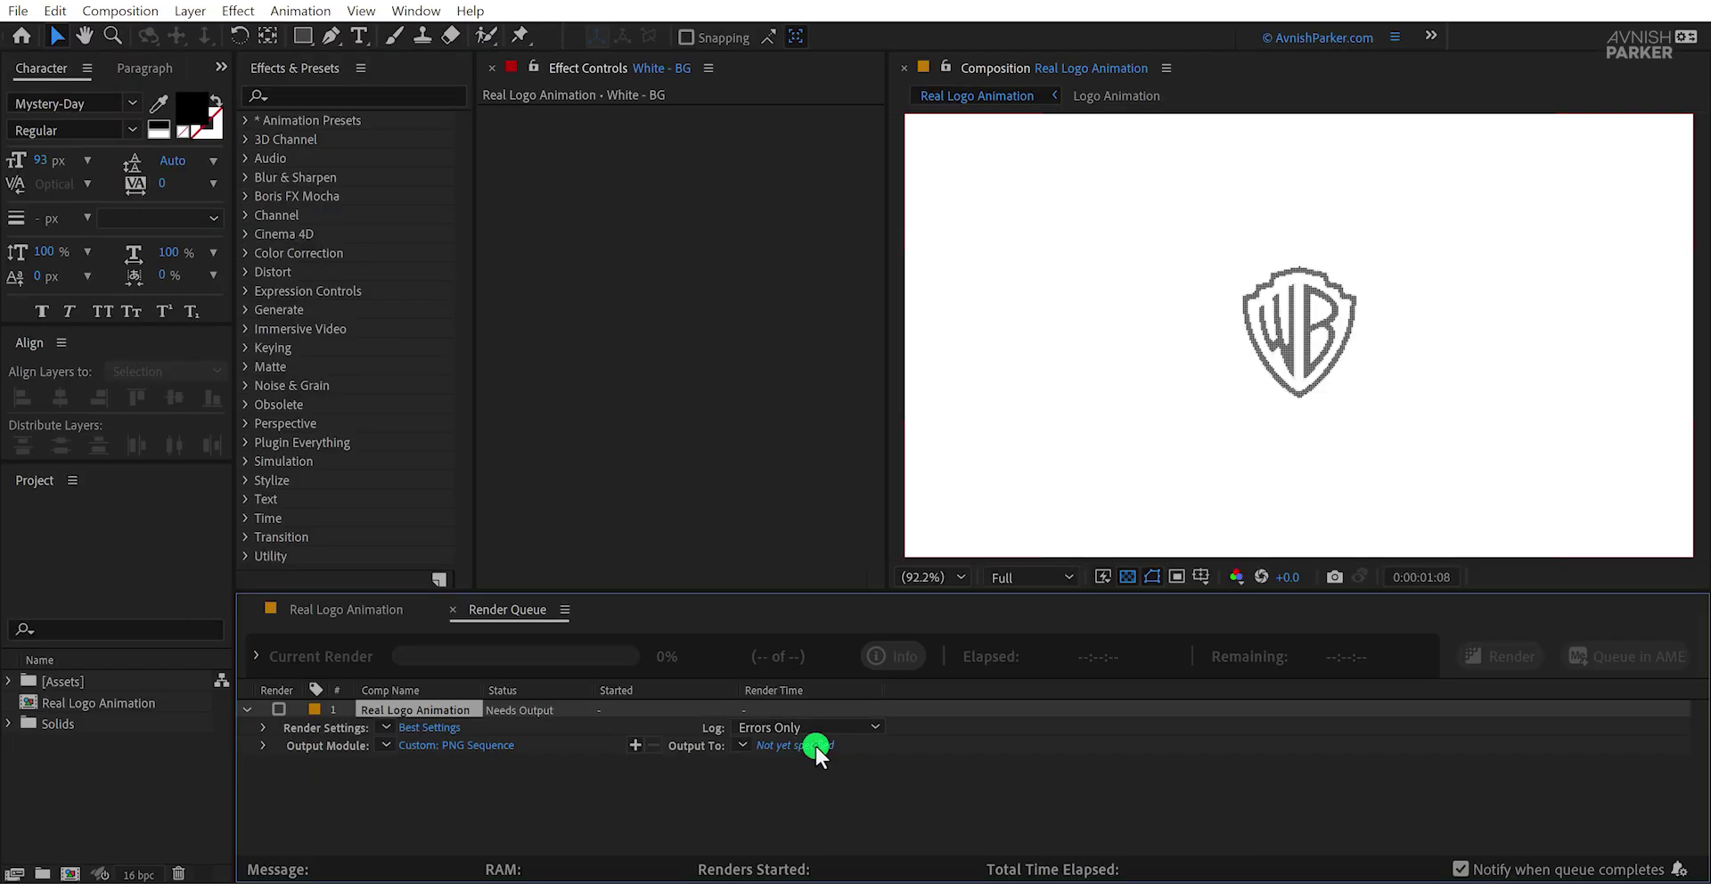
Step: Choose the output folder and render the comp as PNG frames 00000–00023
{"action": "left_click", "coordinate": [814, 748]}
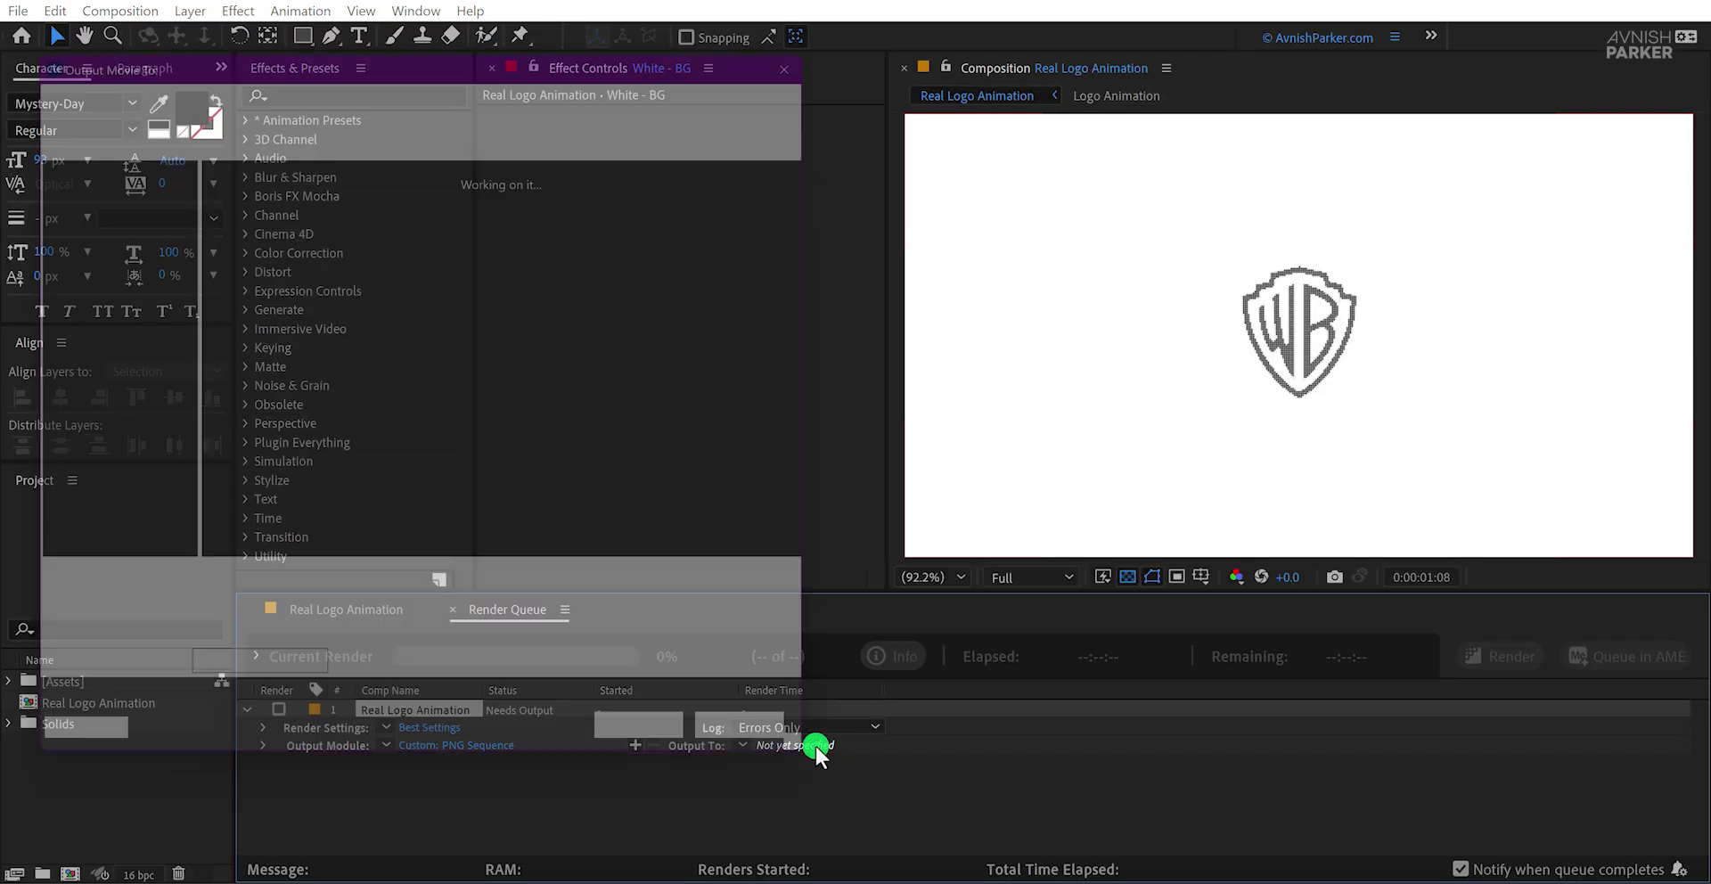
{"action": "left_click", "coordinate": [691, 656]}
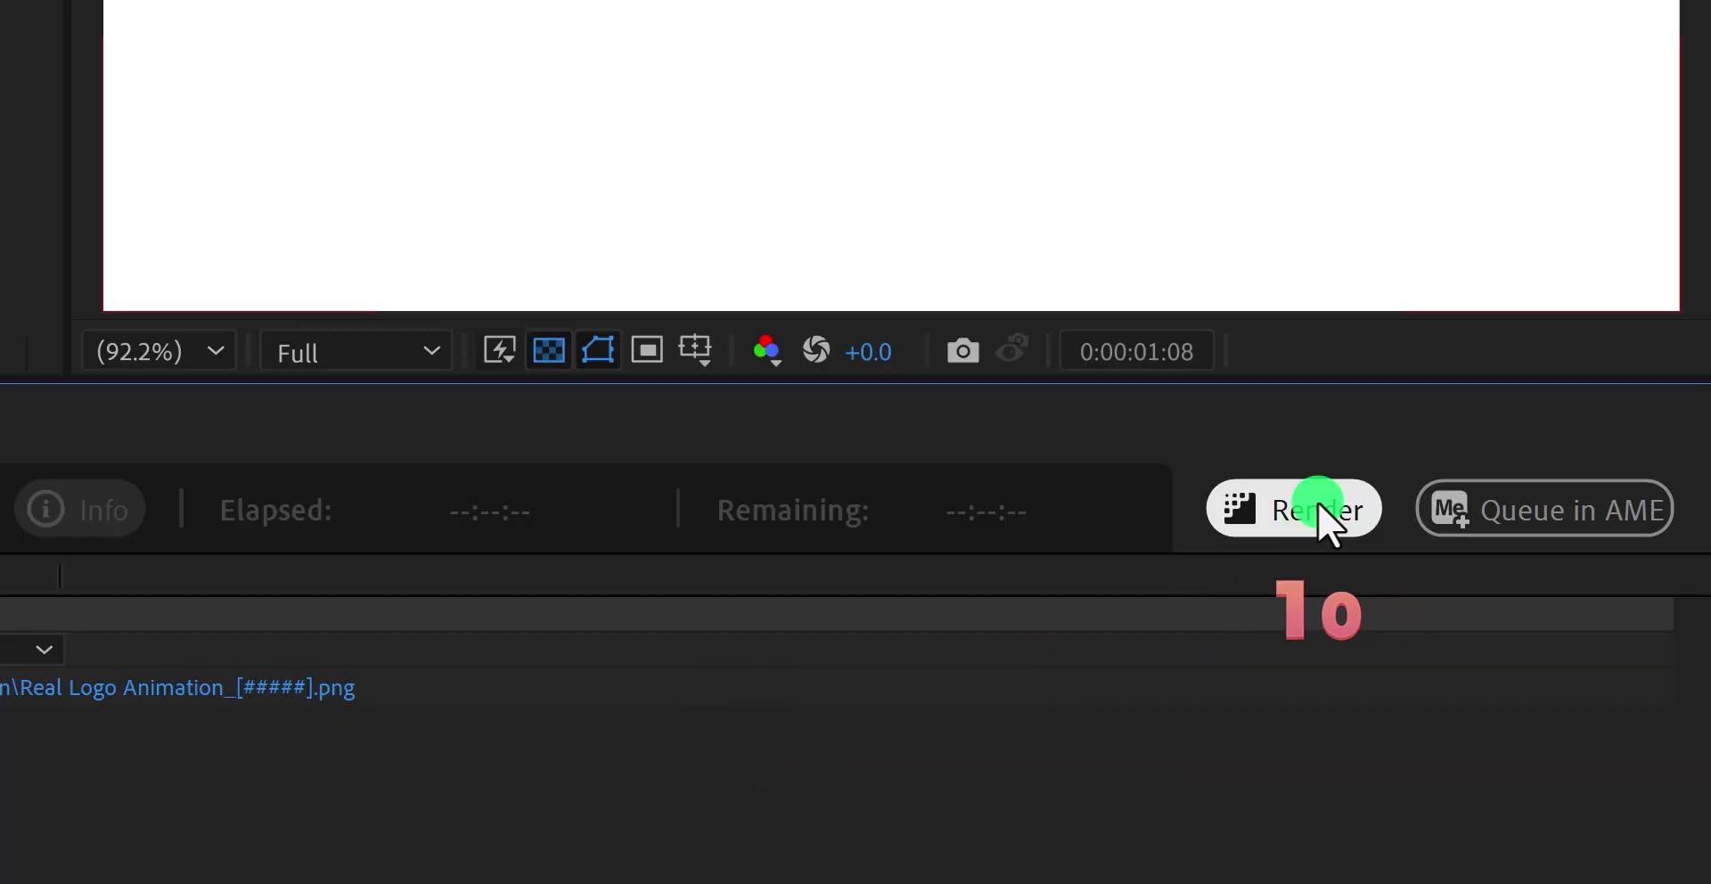
{"action": "left_click", "coordinate": [1500, 656]}
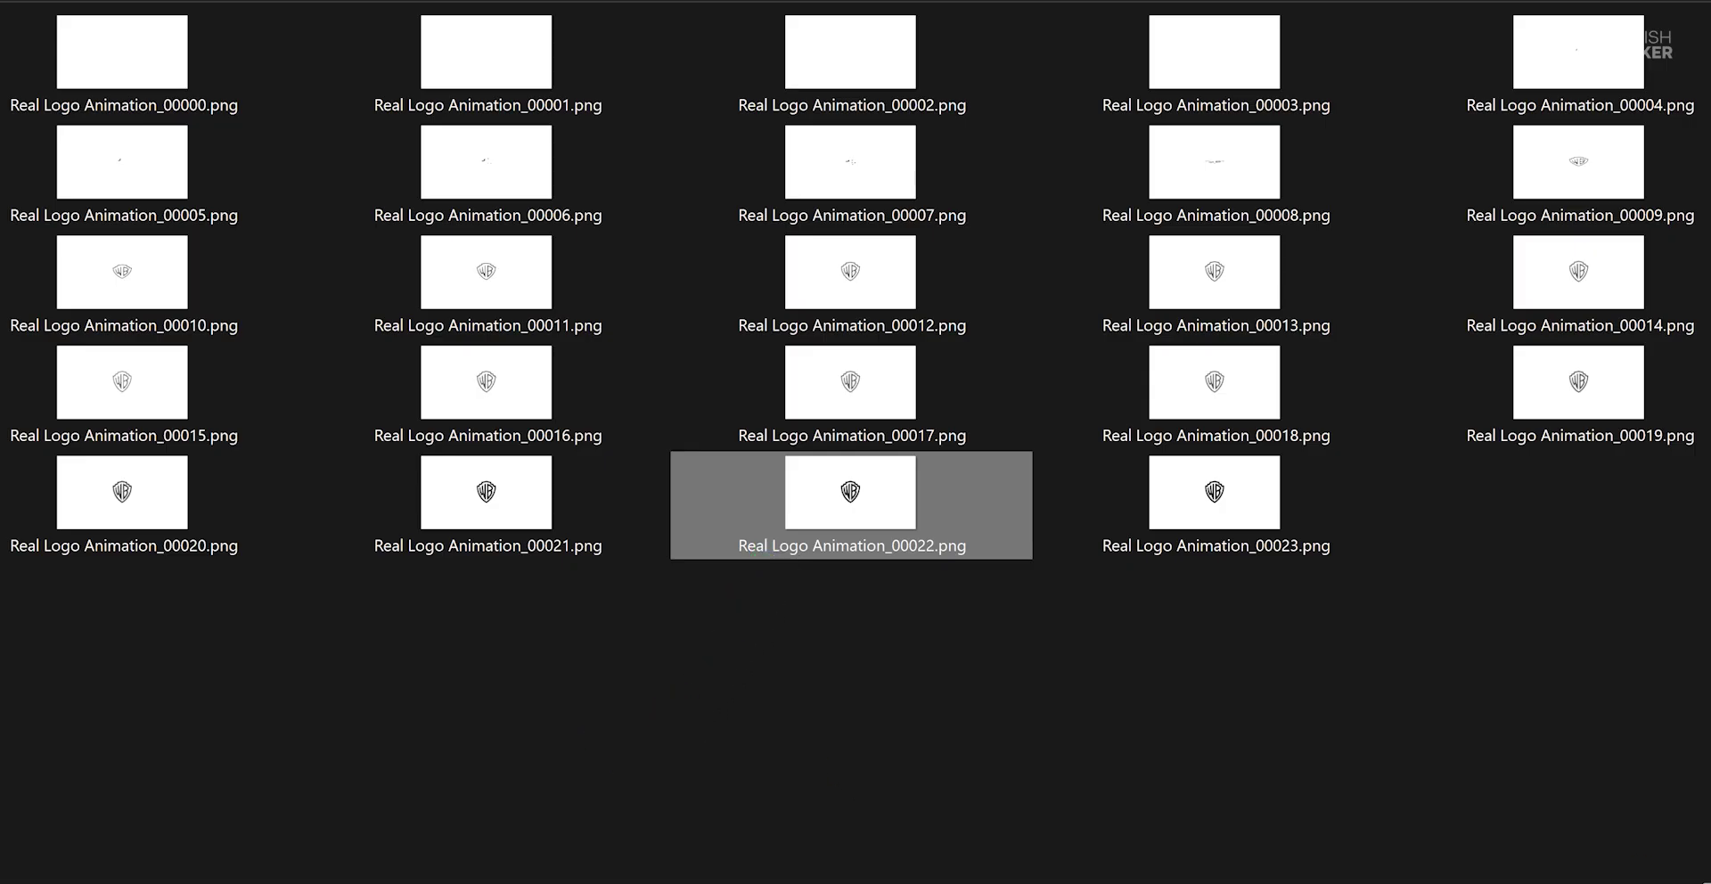
{"action": "left_click", "coordinate": [899, 805]}
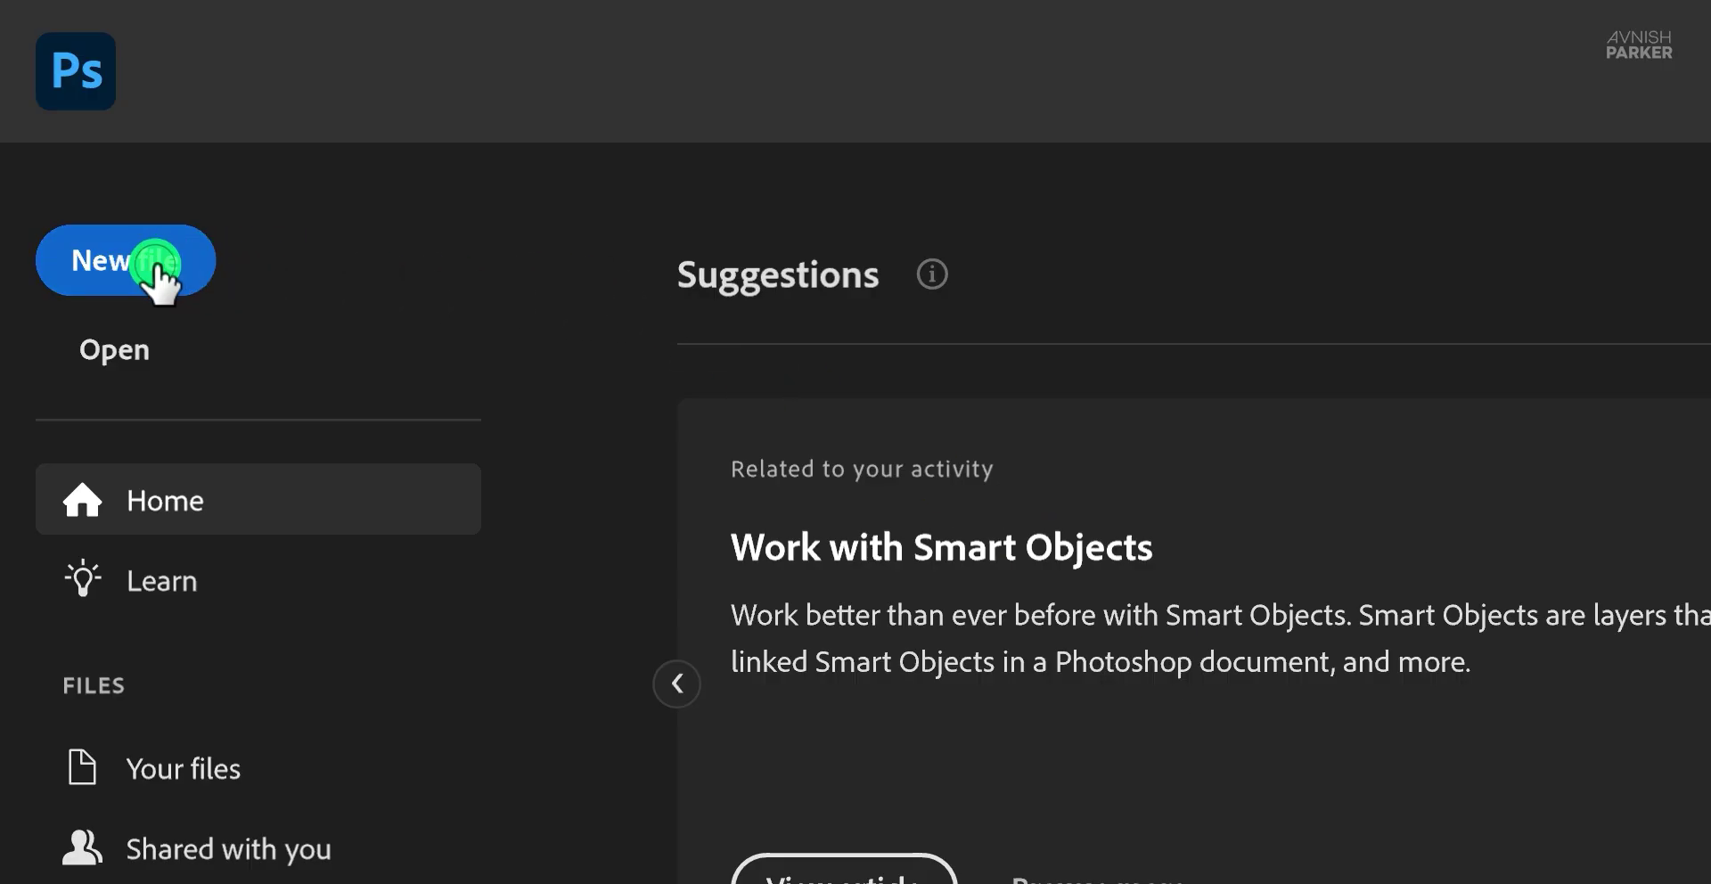
Step: Create an A4 Photoshop document, arrange the logo frames in a grid, and print it
{"action": "left_click", "coordinate": [156, 267]}
{"action": "left_click", "coordinate": [1033, 370]}
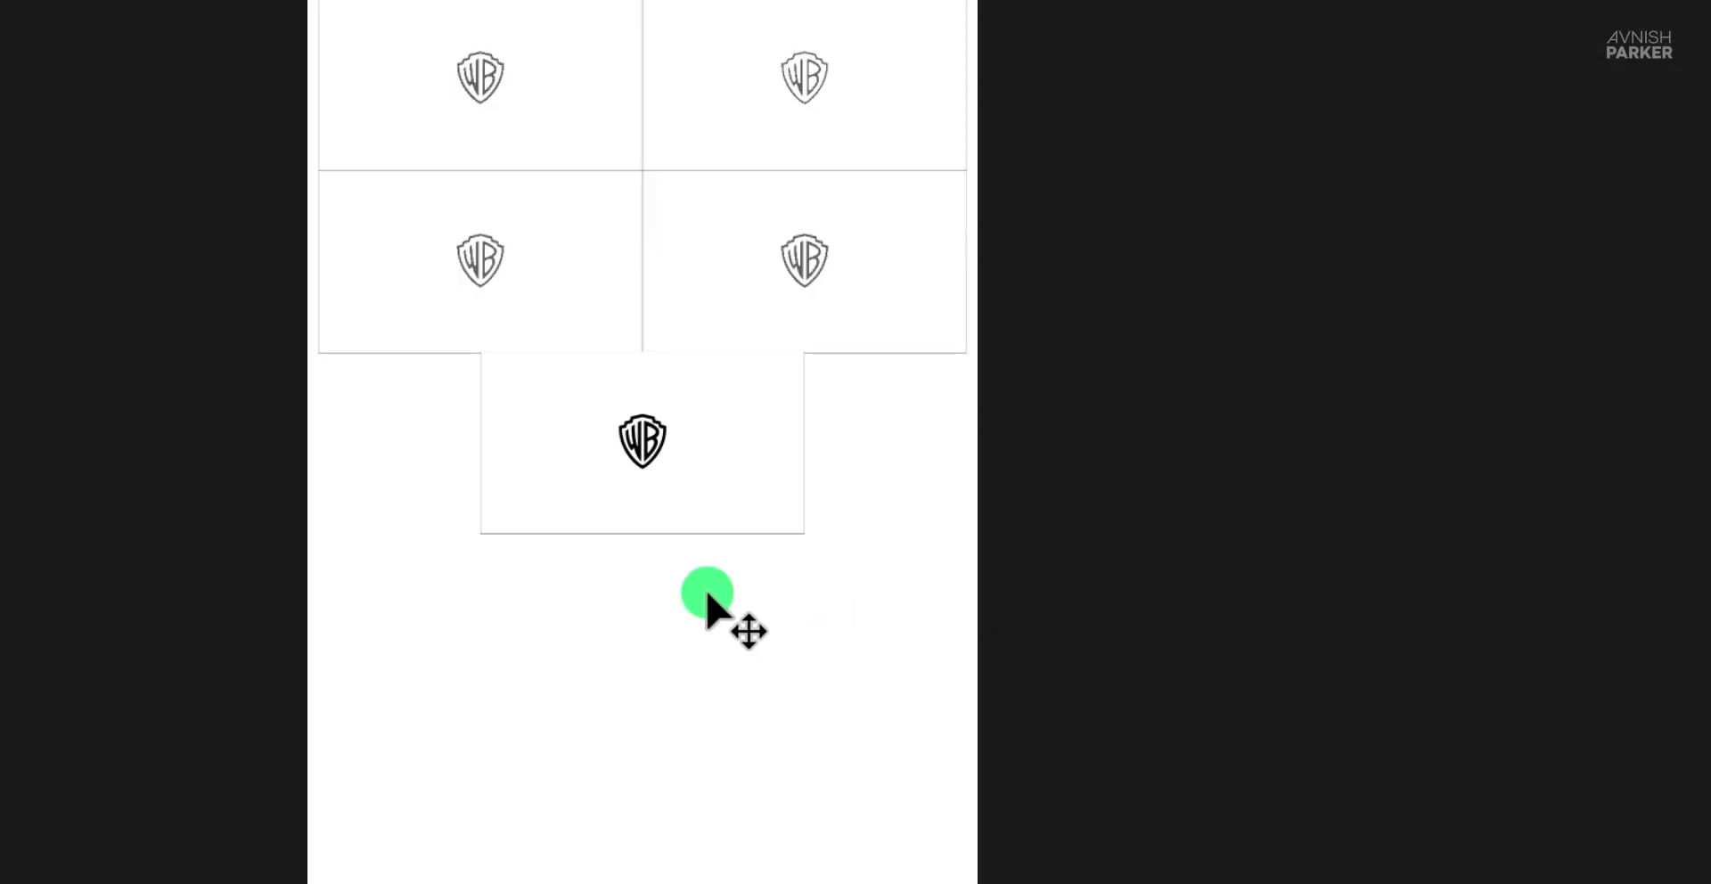
{"action": "left_click_drag", "start_coordinate": [707, 610], "coordinate": [443, 419]}
{"action": "left_click_drag", "start_coordinate": [553, 490], "coordinate": [718, 458]}
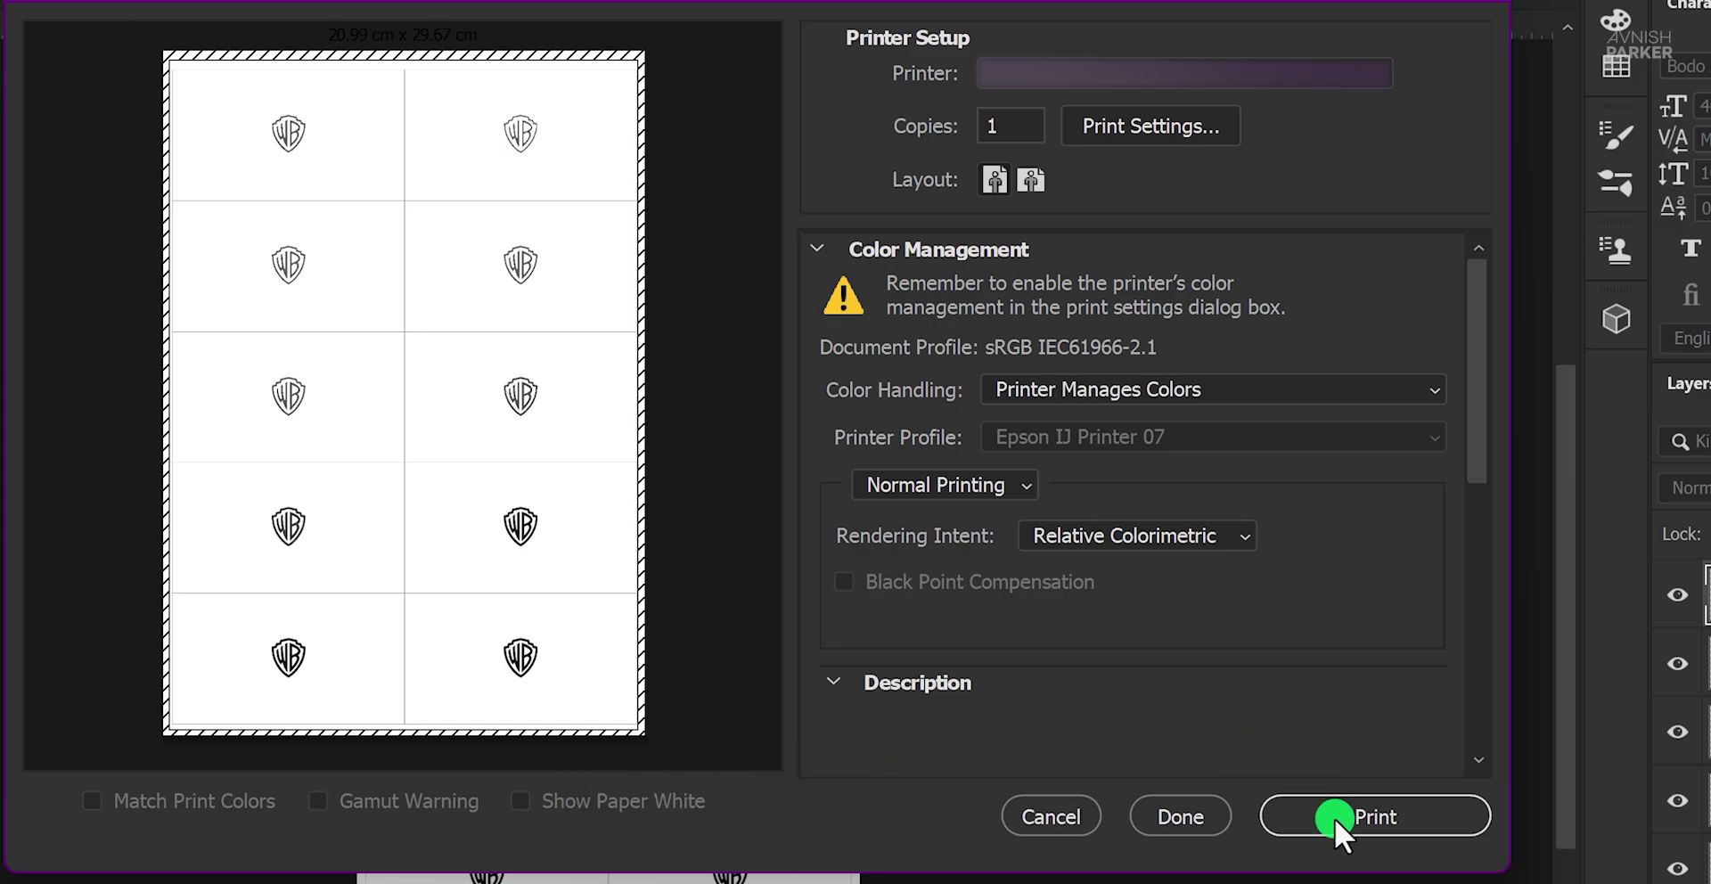
{"action": "left_click", "coordinate": [1334, 818]}
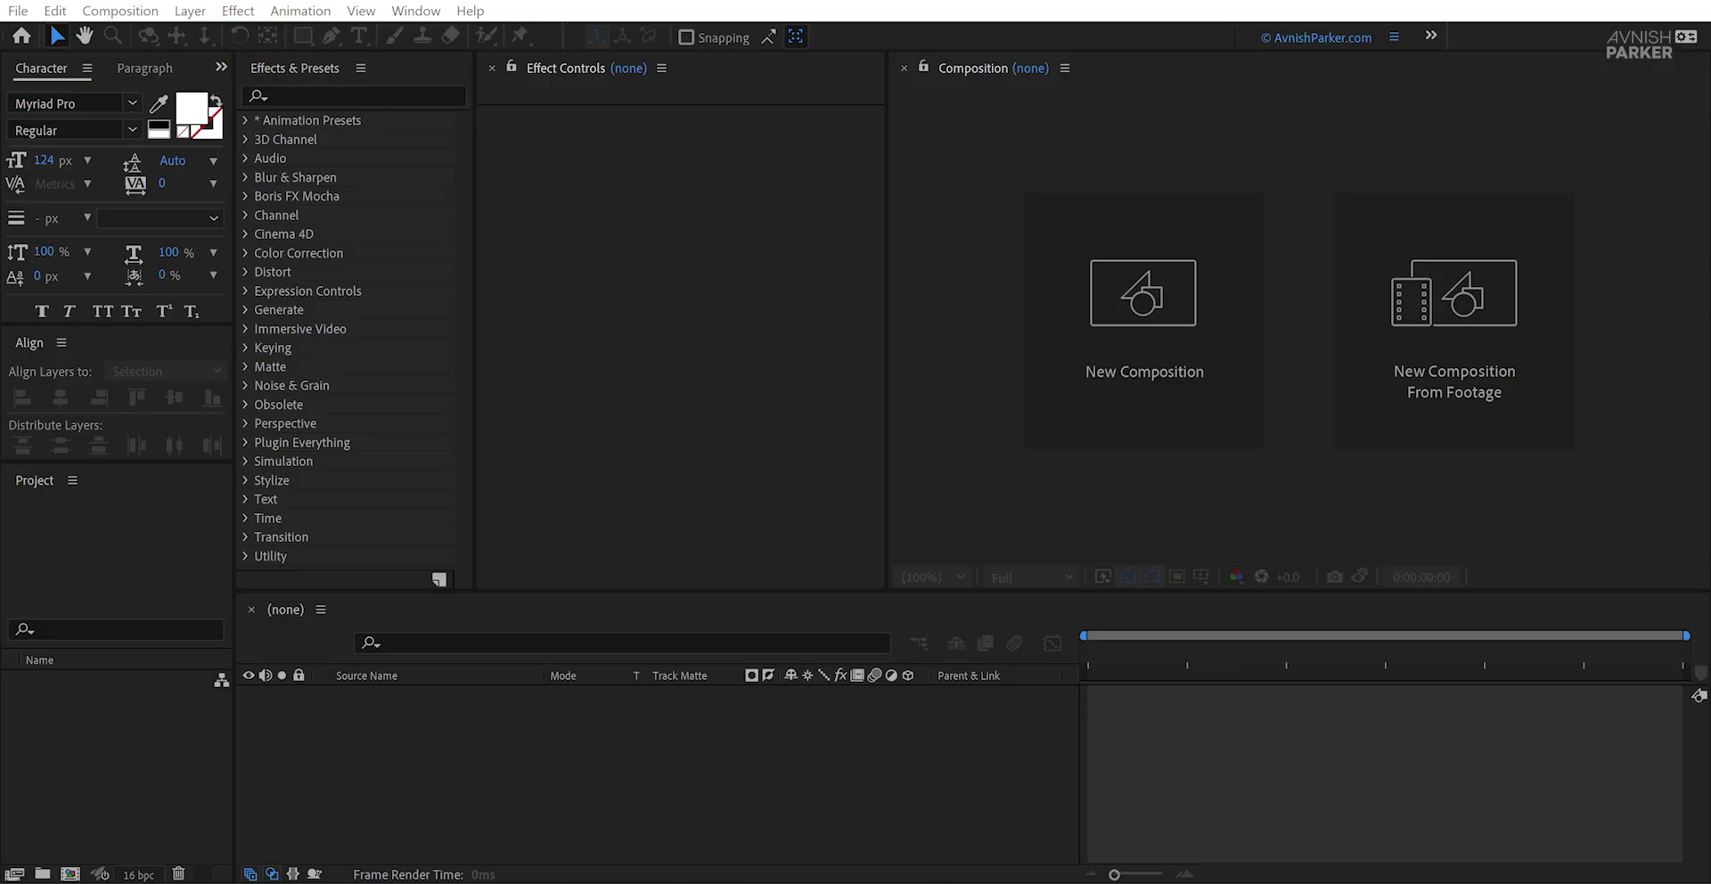
Step: Create an 8 fps comp named 'Real Logo Animation' and add the 20 photographed frames
{"action": "left_click", "coordinate": [1125, 370]}
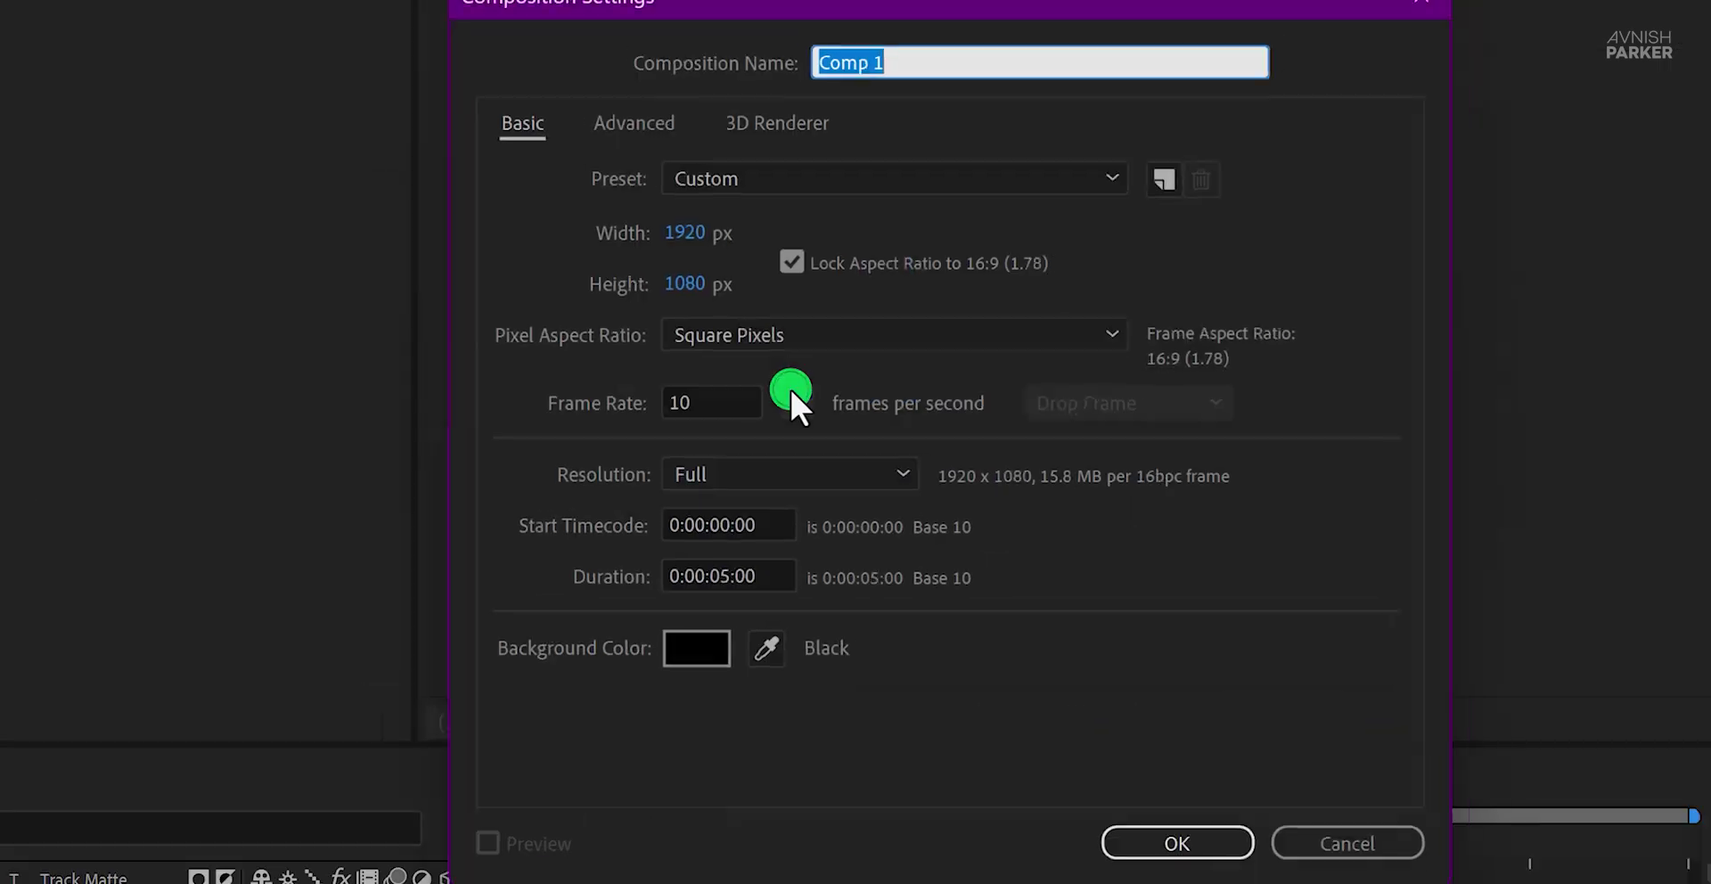
{"action": "type", "text": "Real Logo Animation"}
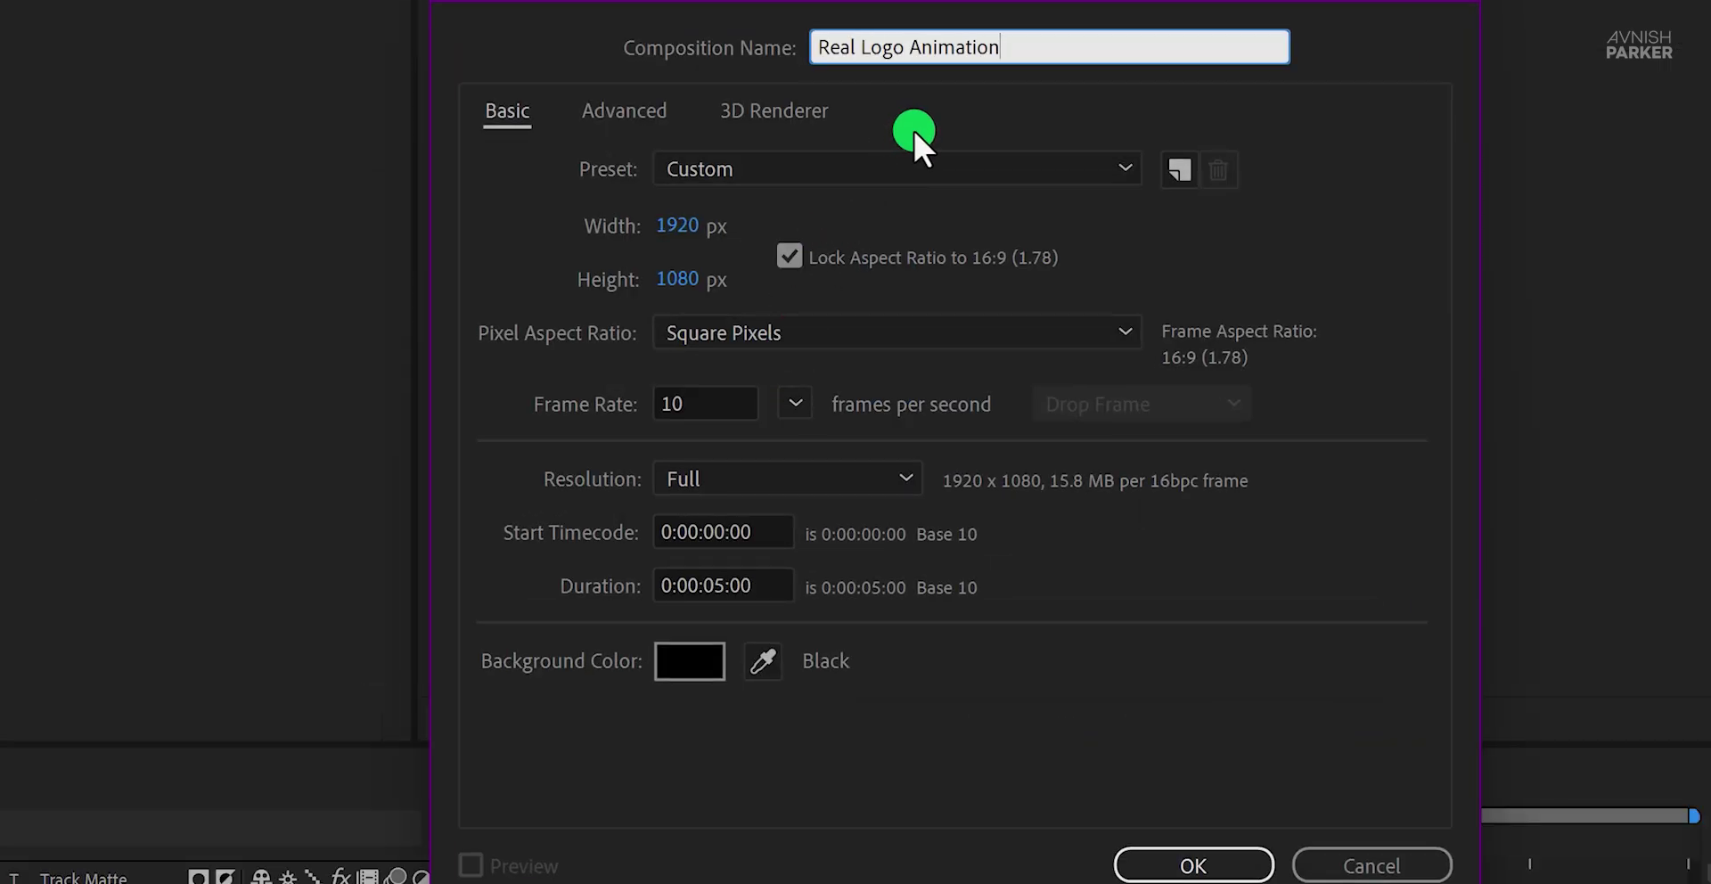
{"action": "left_click", "coordinate": [800, 401]}
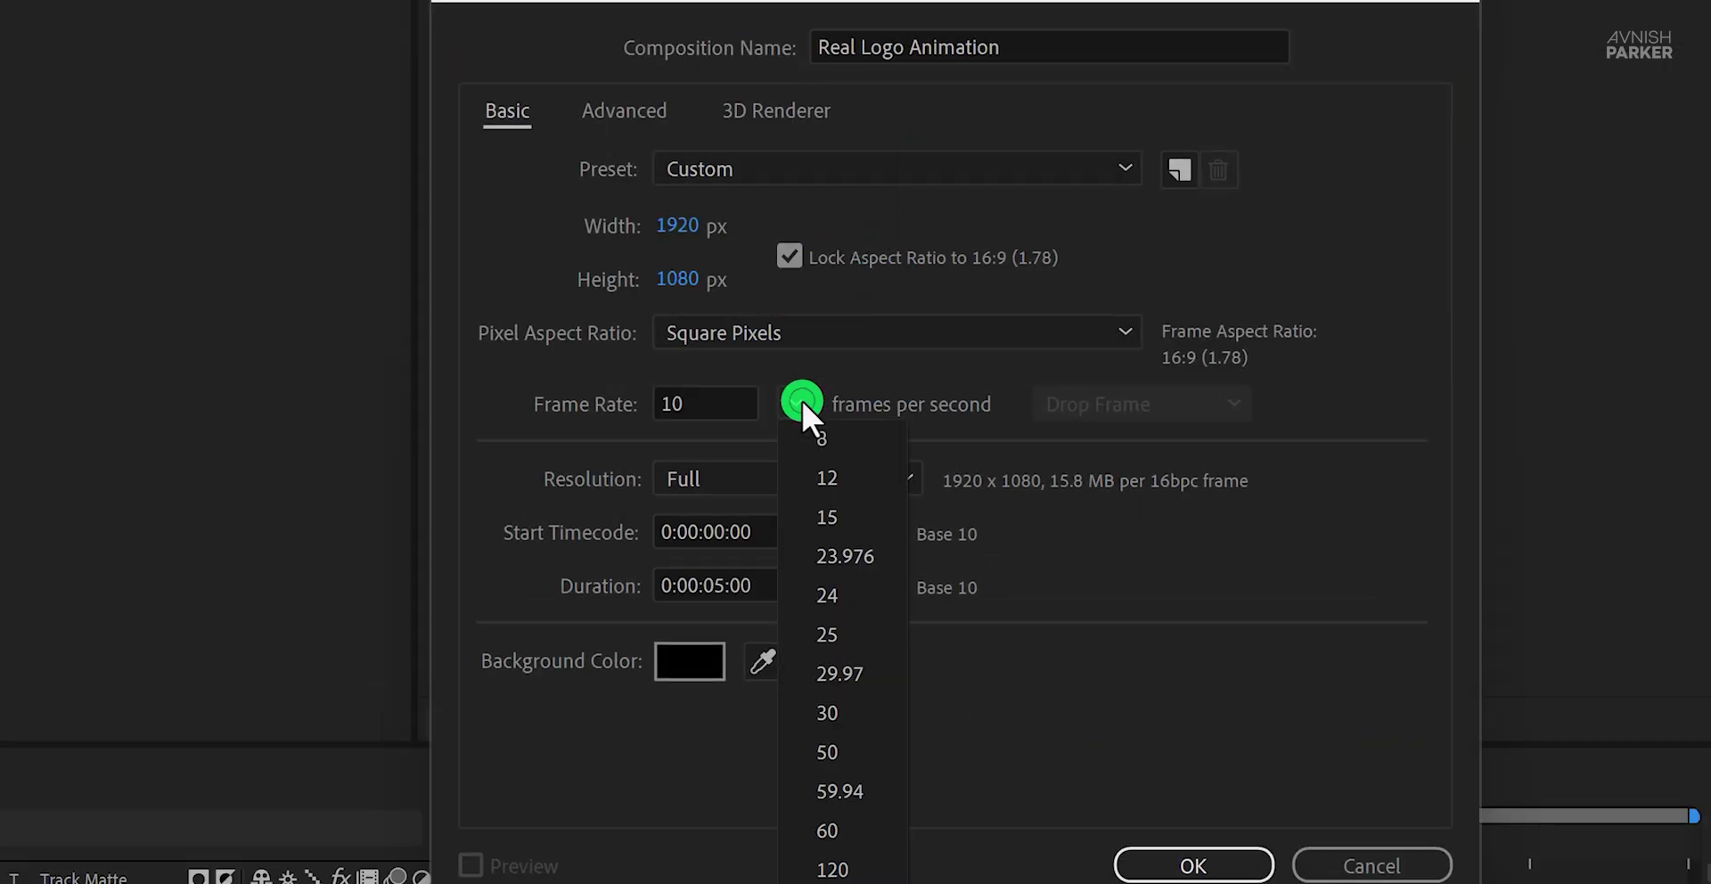
{"action": "left_click", "coordinate": [820, 443]}
{"action": "left_click", "coordinate": [1199, 860]}
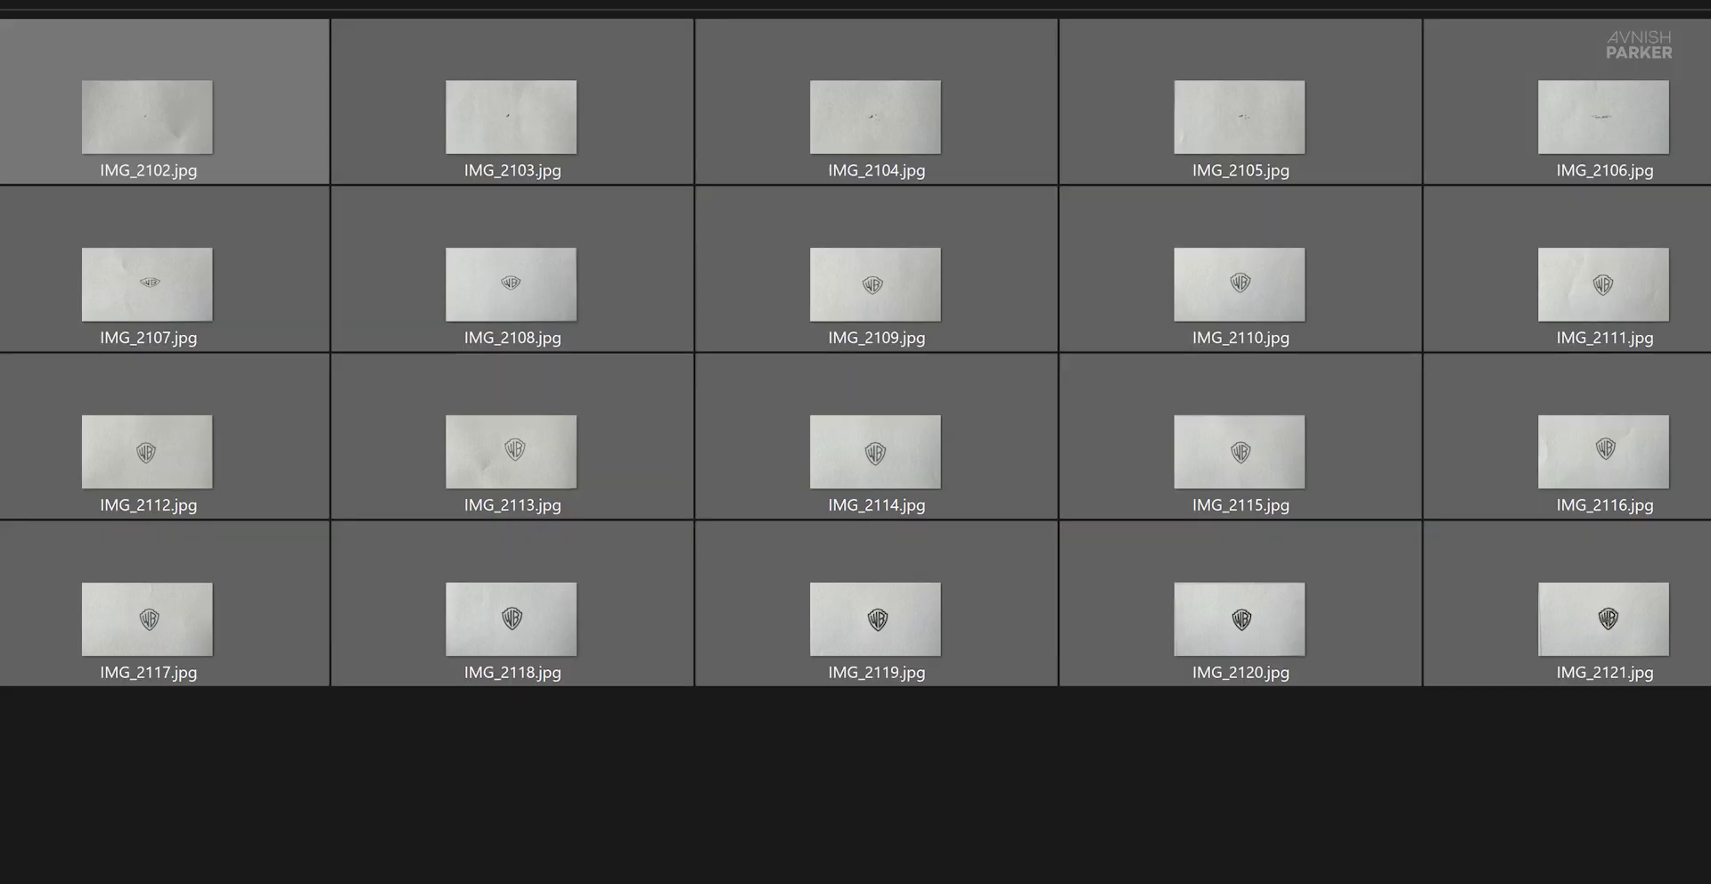
{"action": "left_click_drag", "start_coordinate": [126, 126], "coordinate": [575, 691]}
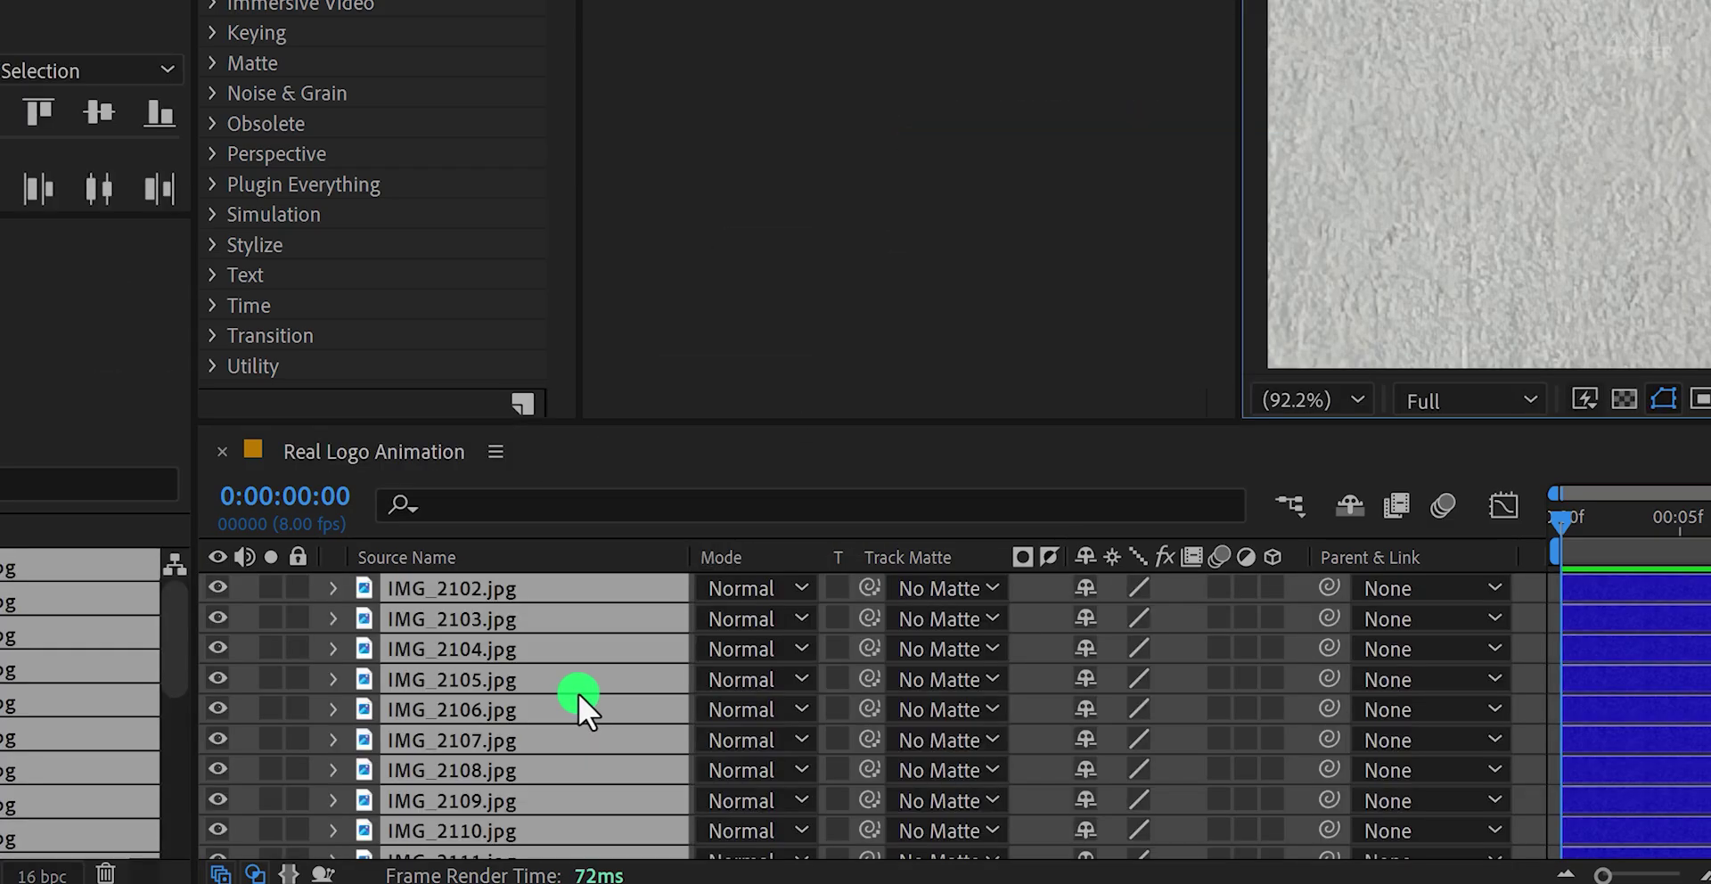
Step: Trim every layer to one frame and select IMG_2102.jpg through IMG_2121.jpg
{"action": "key", "text": "alt+bracketright"}
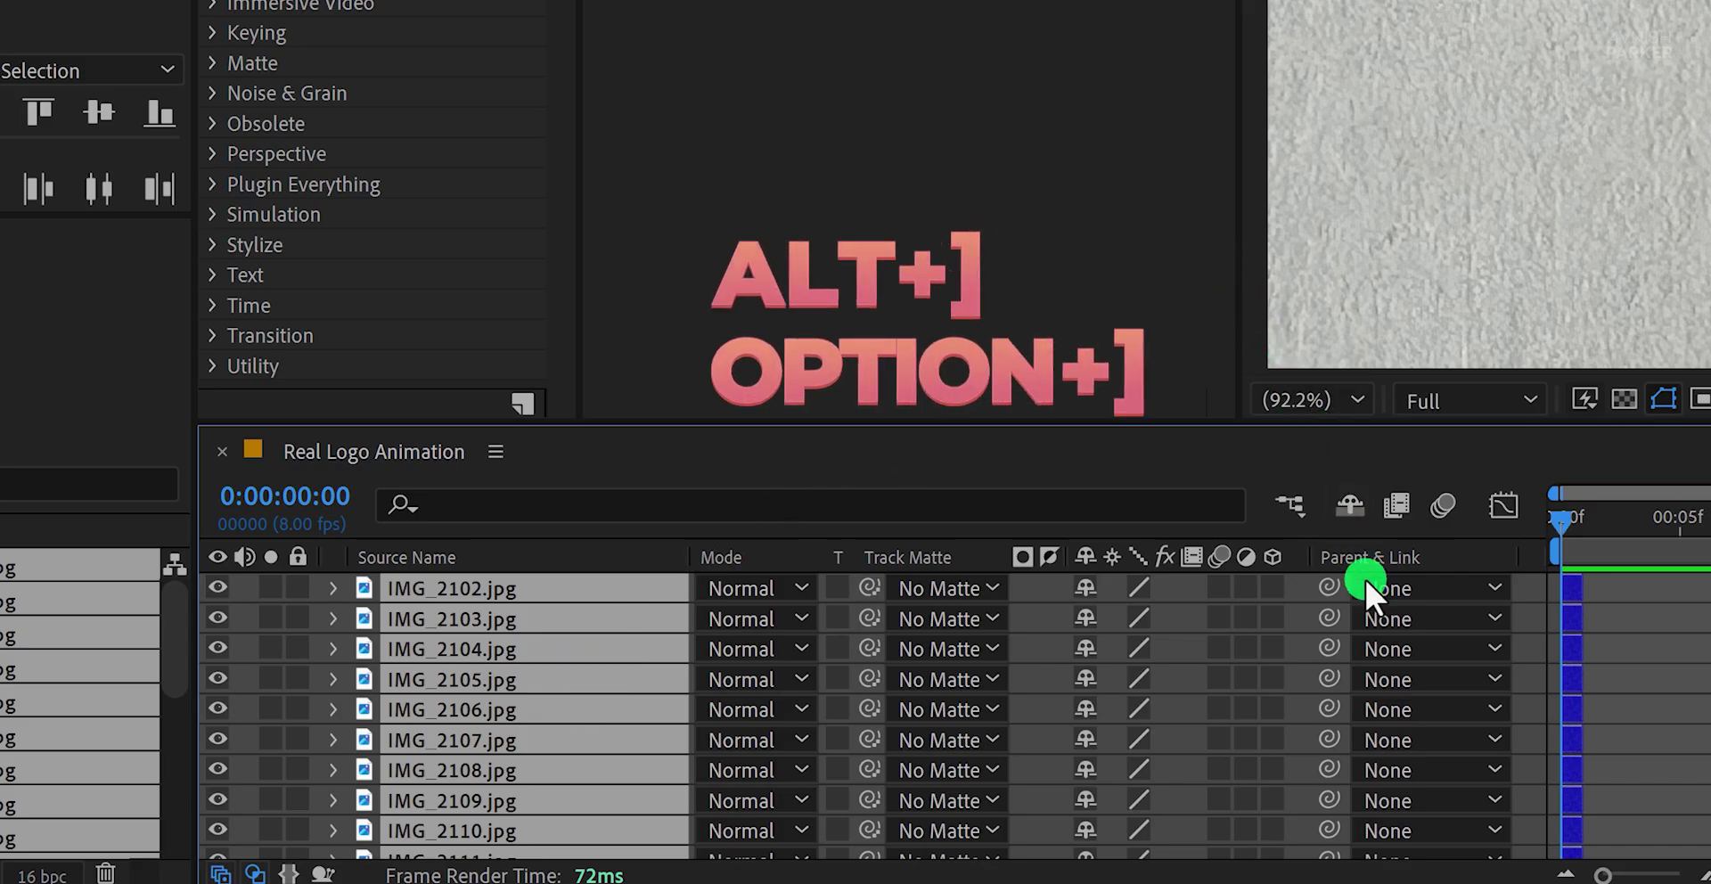
{"action": "key", "text": "F2"}
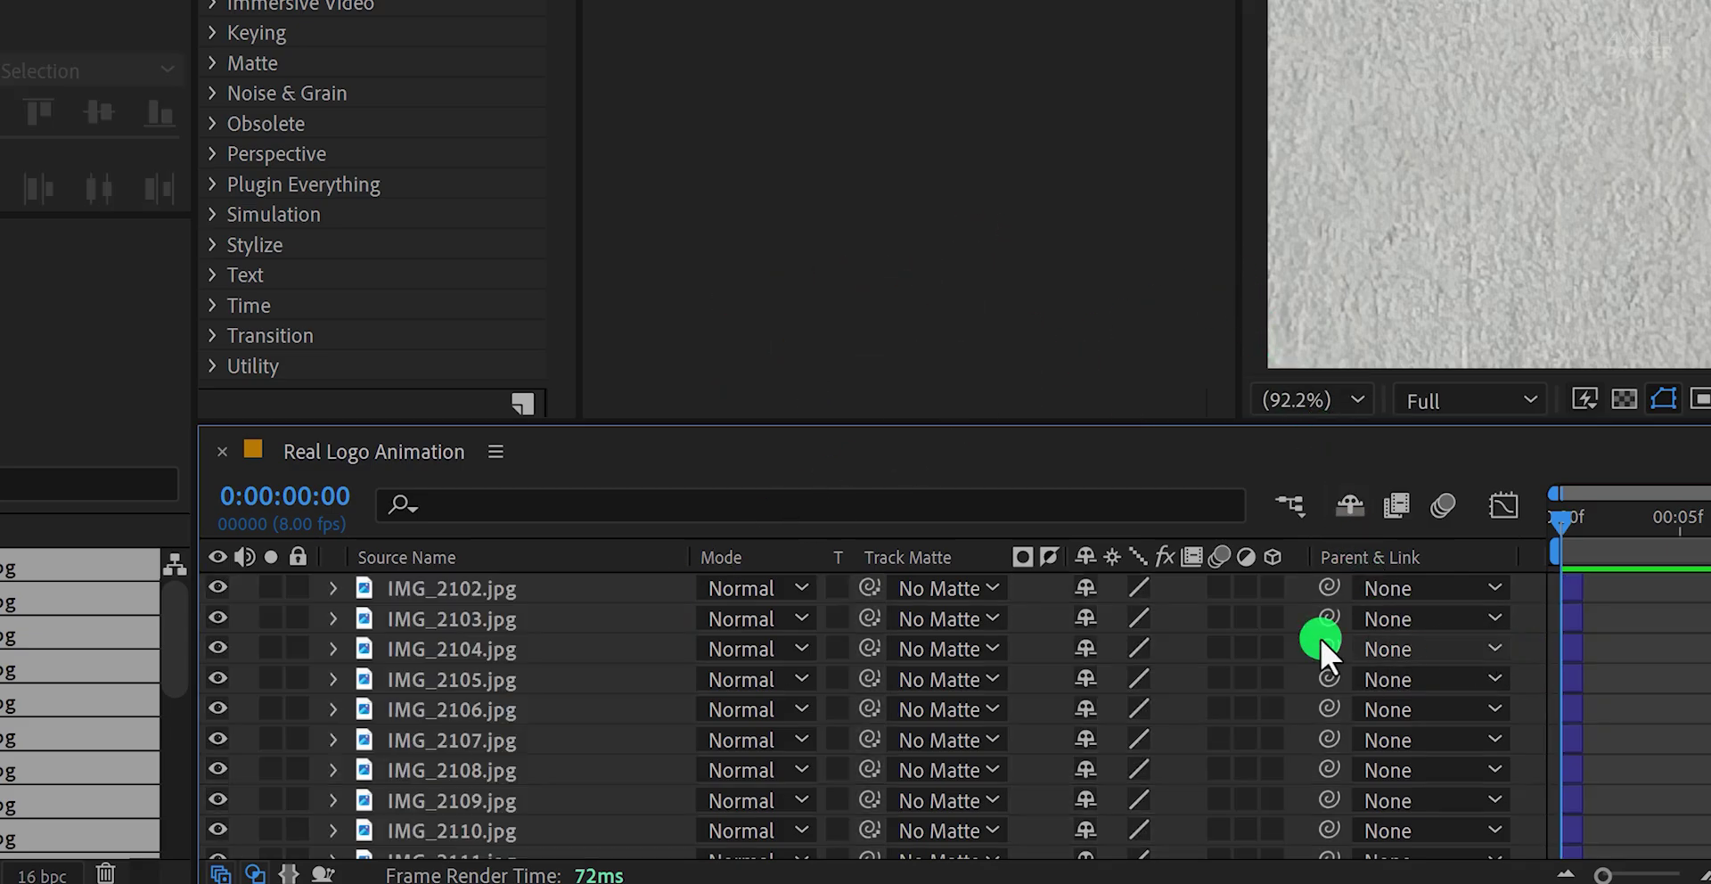
{"action": "left_click", "coordinate": [588, 591]}
{"action": "scroll", "coordinate": [588, 642], "scroll_direction": "down", "scroll_amount": 5}
{"action": "left_click", "coordinate": [528, 844], "text": "shift"}
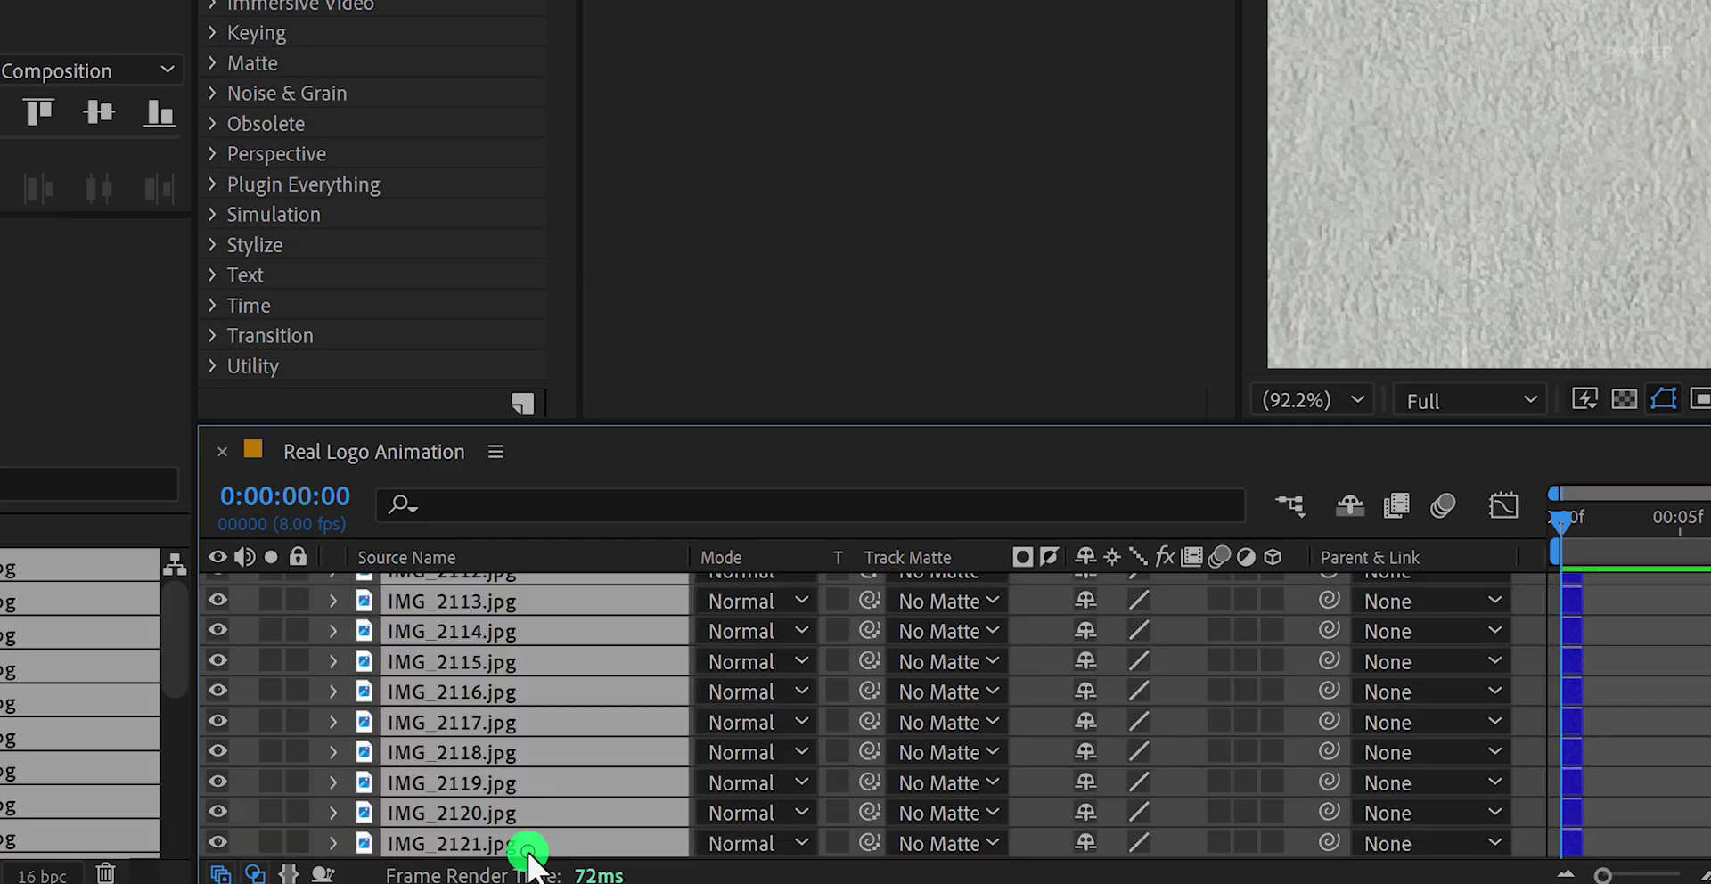
Step: Sequence the selected layers one after another, then show every layer's scale values
{"action": "right_click", "coordinate": [529, 853]}
{"action": "mouse_move", "coordinate": [731, 365]}
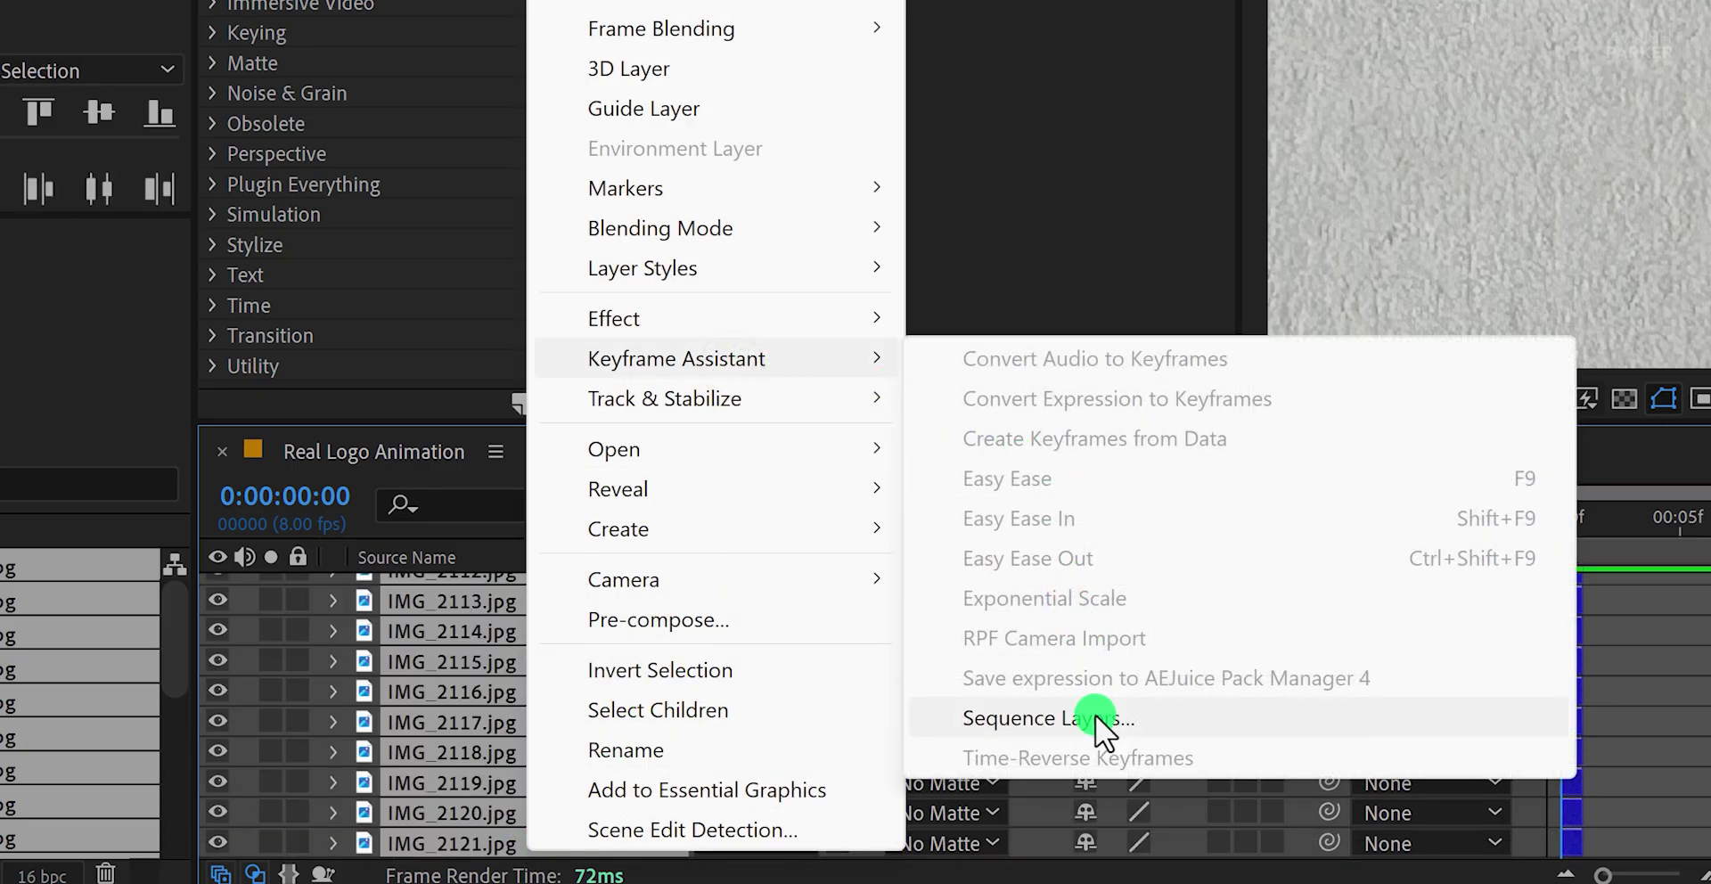
{"action": "left_click", "coordinate": [1095, 716]}
{"action": "left_click", "coordinate": [1234, 301]}
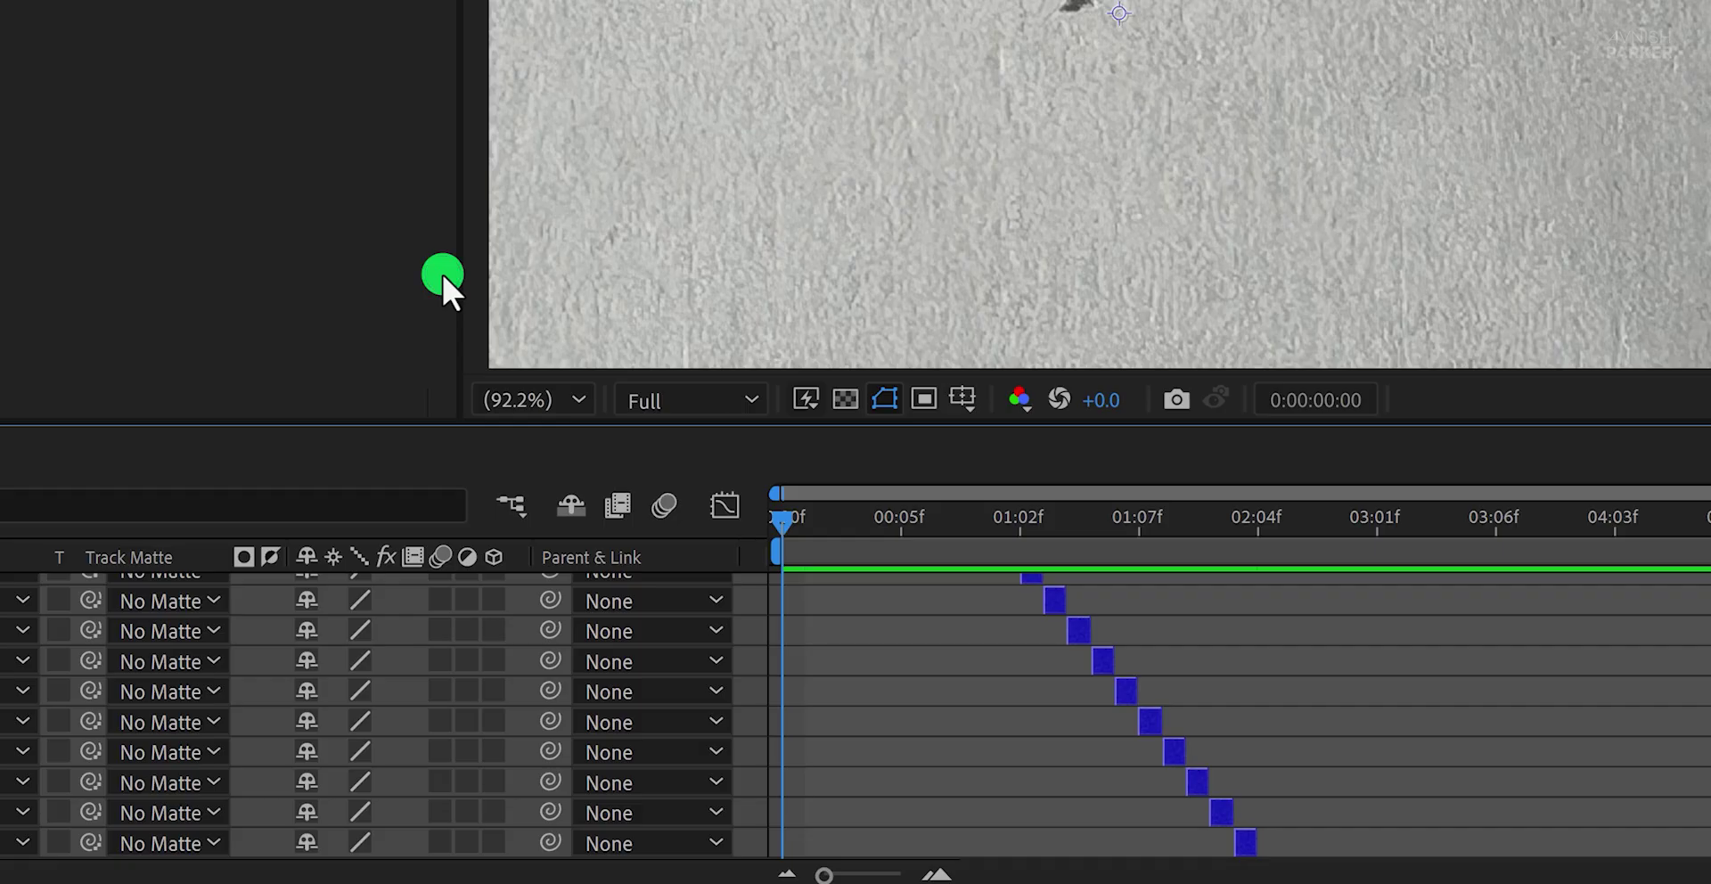
{"action": "scroll", "coordinate": [871, 708], "scroll_direction": "up", "scroll_amount": 5}
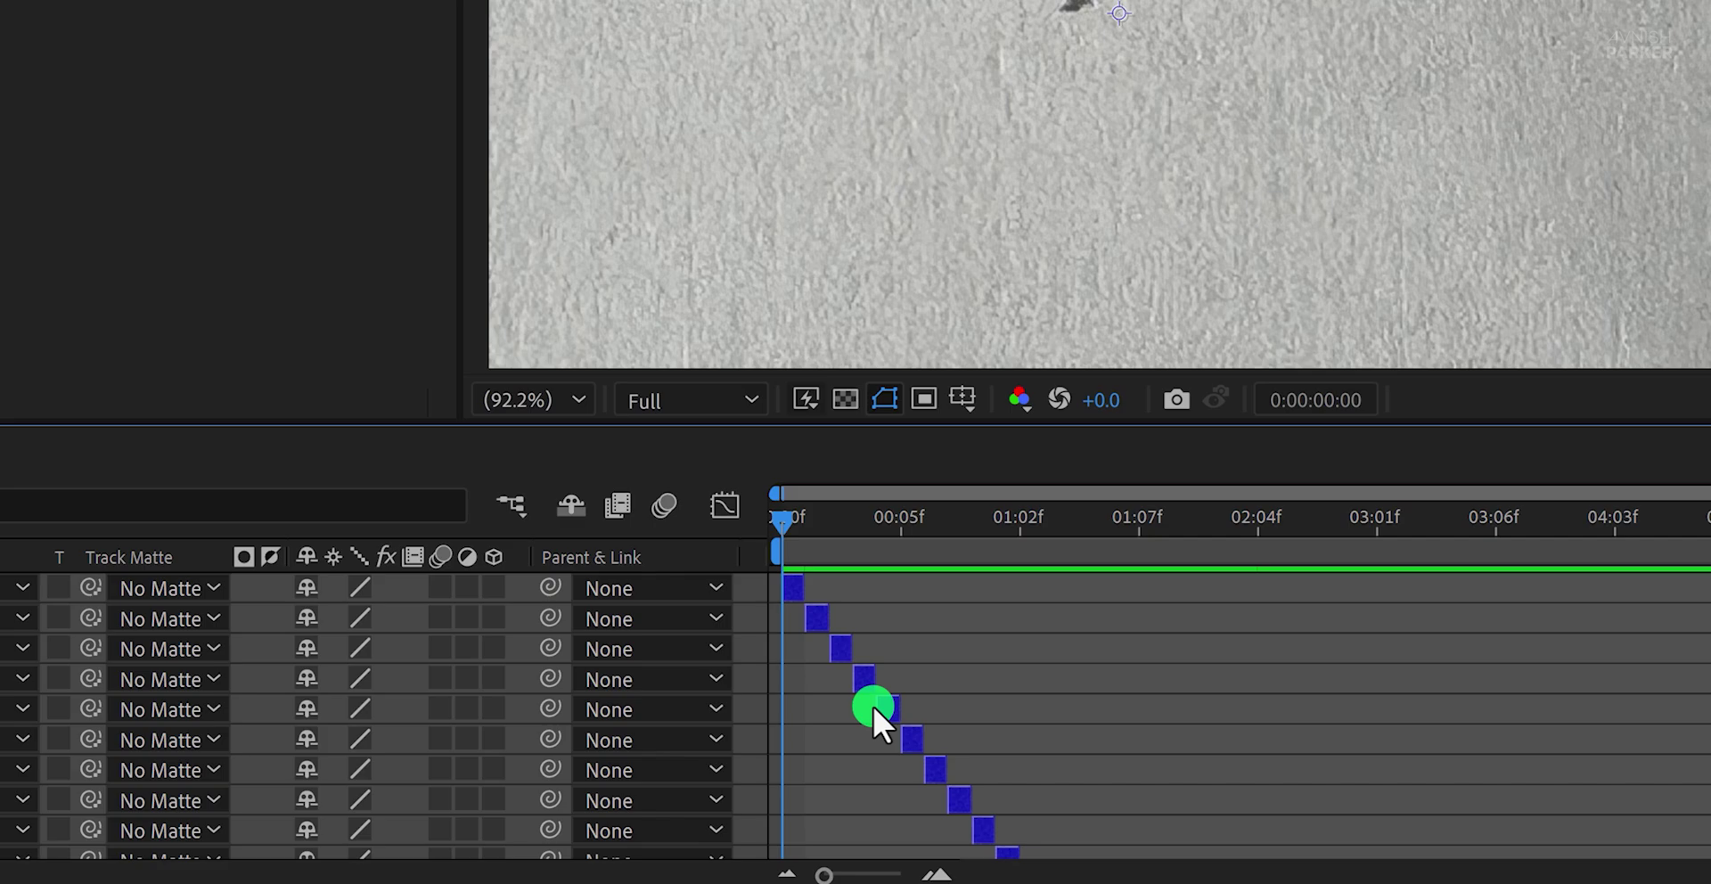
{"action": "key", "text": "s"}
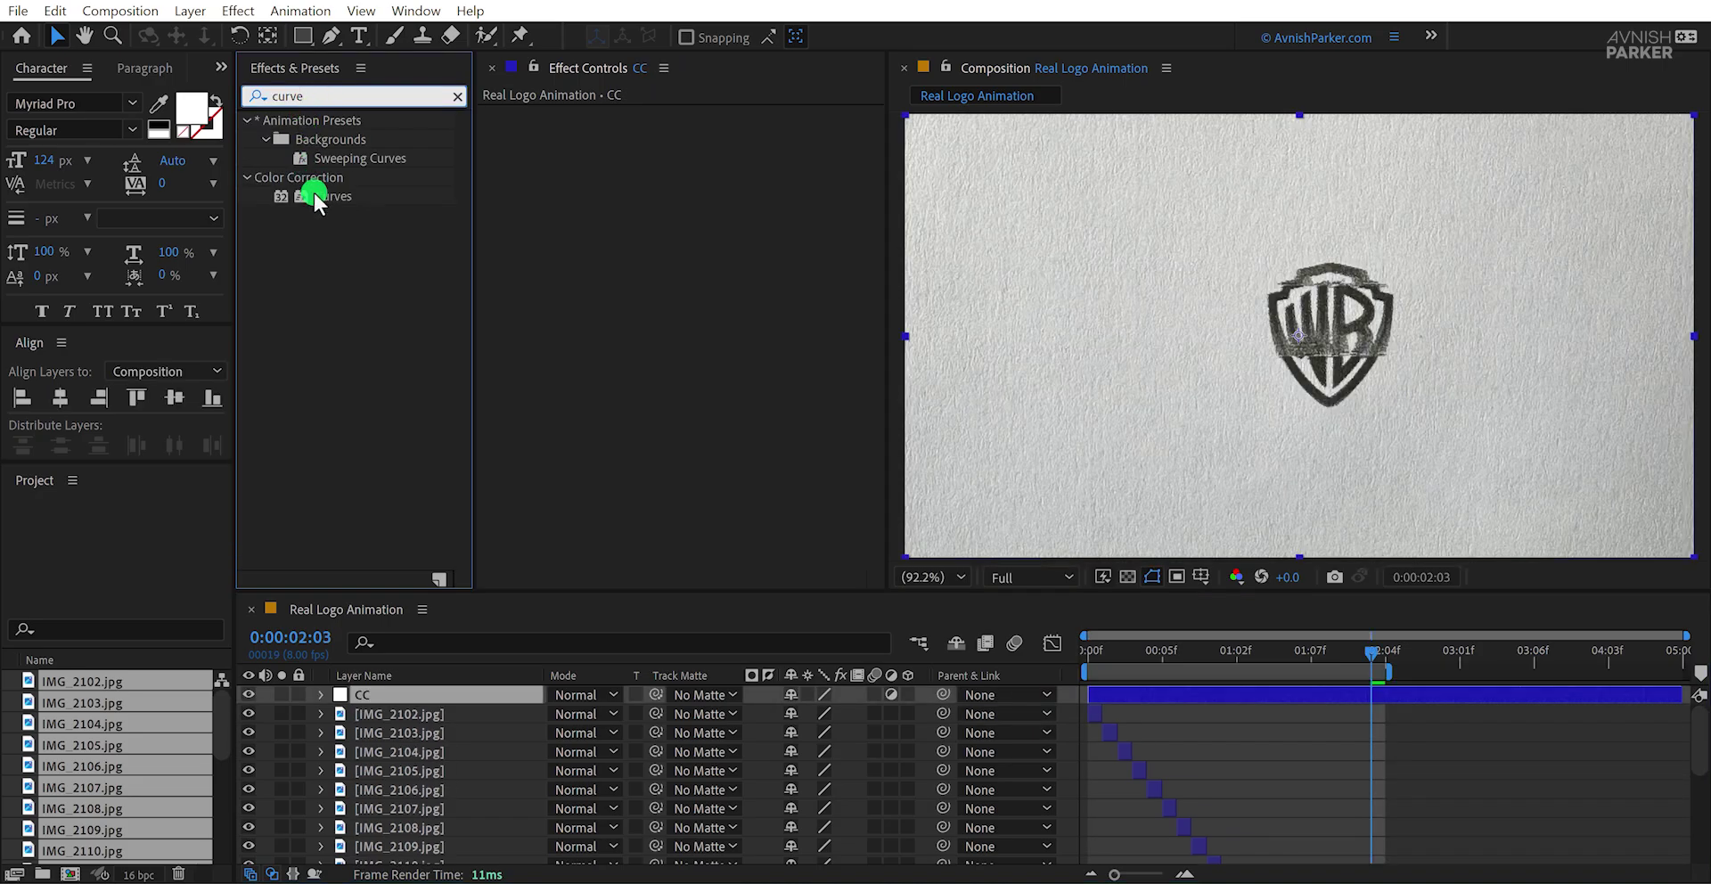
Step: Apply Curves to the CC layer, raising the curve and adding a second point for an S-shape
{"action": "left_click_drag", "start_coordinate": [313, 198], "coordinate": [478, 222]}
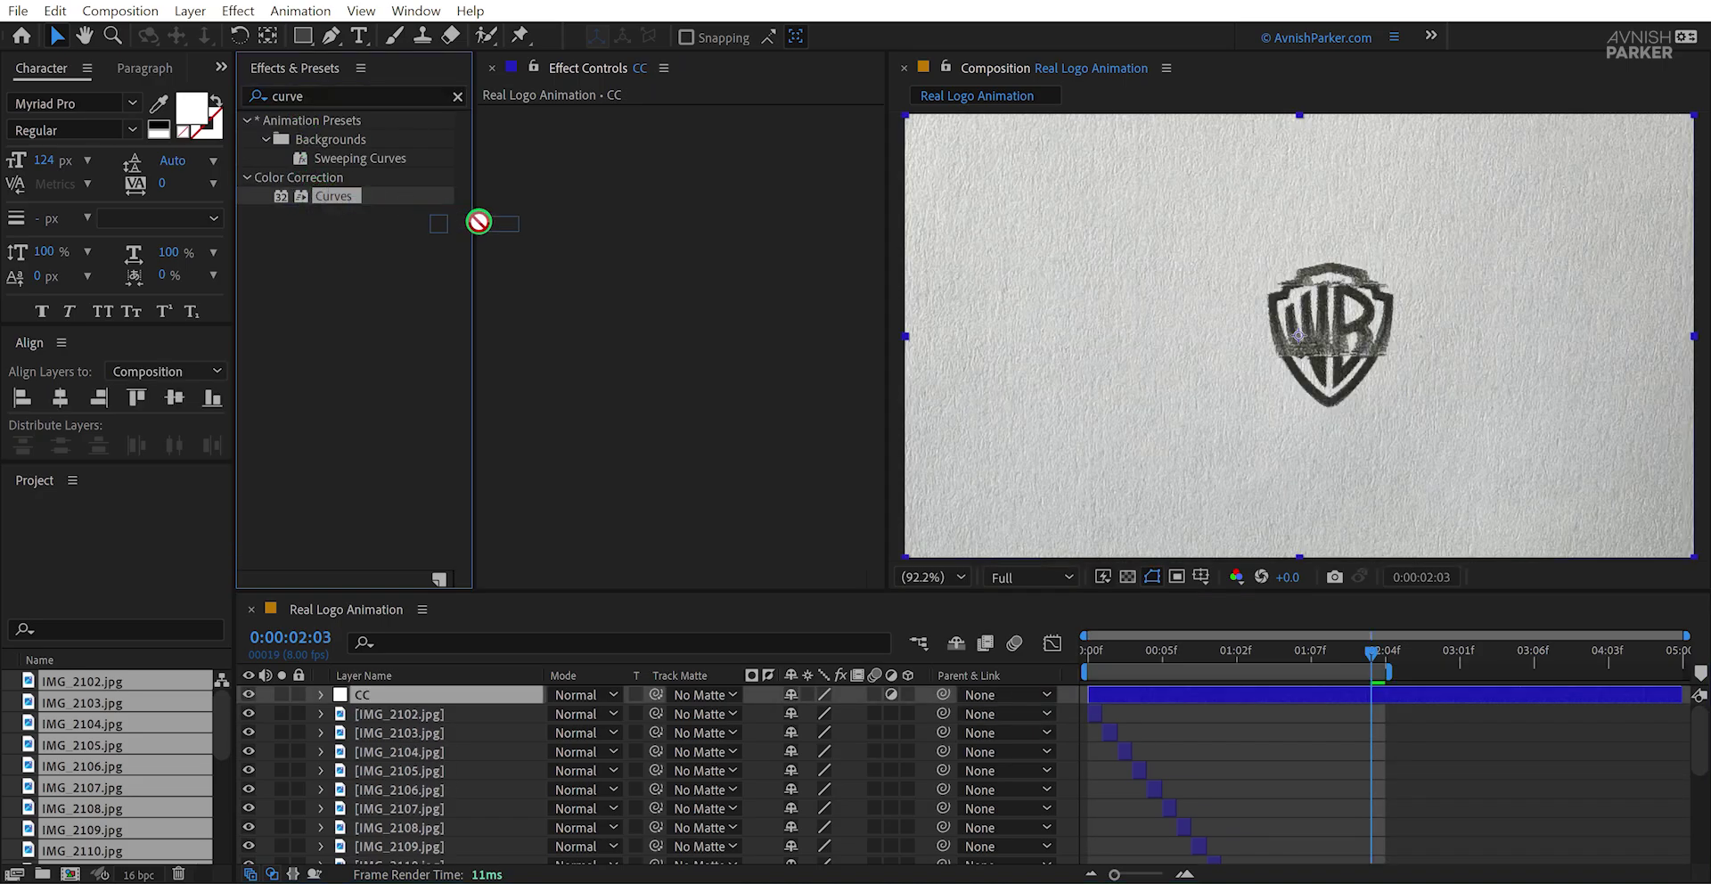
{"action": "left_click_drag", "start_coordinate": [665, 339], "coordinate": [628, 319]}
{"action": "mouse_move", "coordinate": [573, 389]}
{"action": "left_mouse_down"}
{"action": "mouse_move", "coordinate": [556, 374]}
{"action": "mouse_move", "coordinate": [582, 409]}
{"action": "left_mouse_up"}
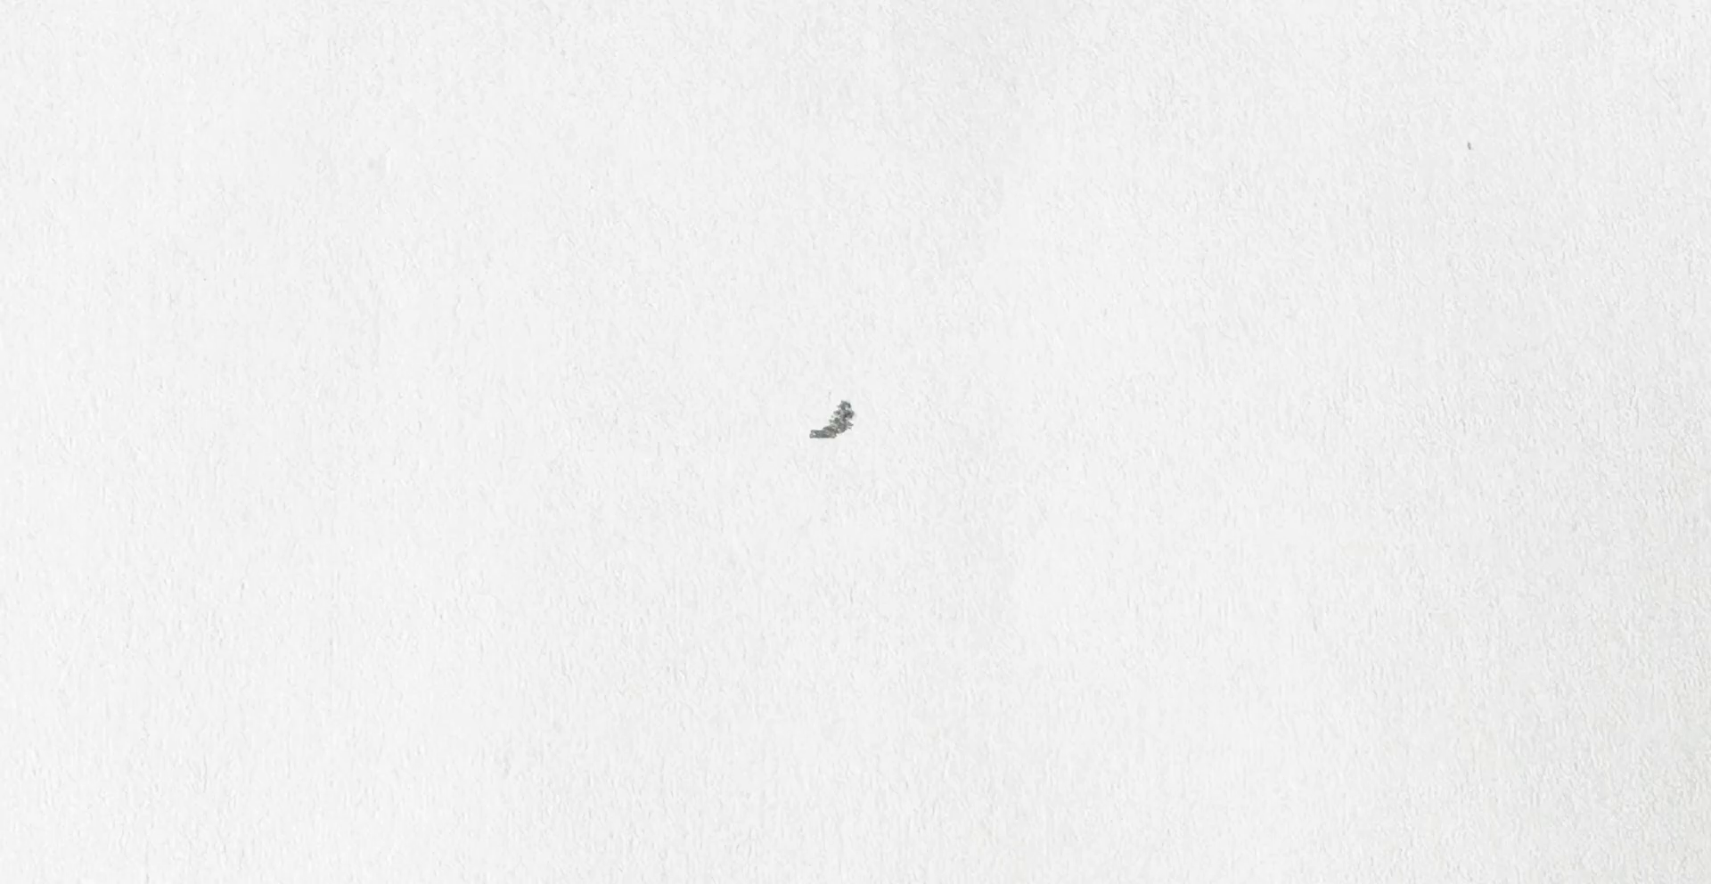